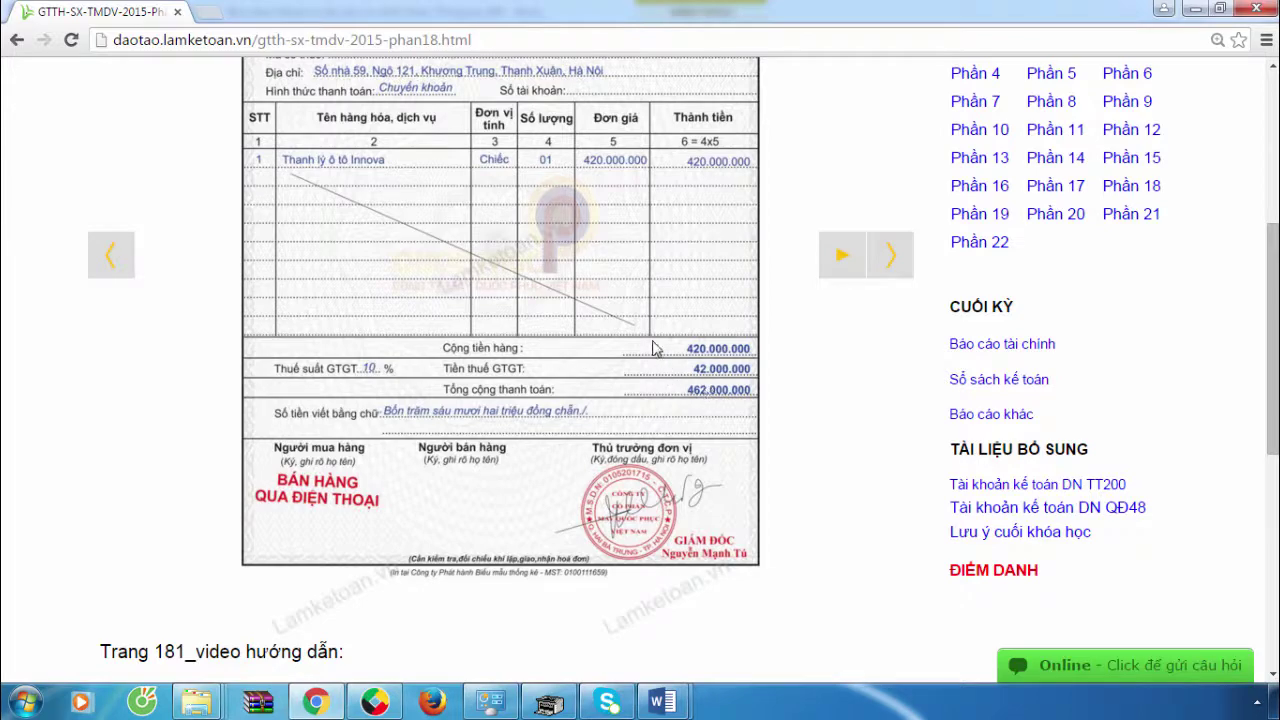
Step: Review the VAT invoice for the sale of the Innova car, from its totals up to the date and buyer details
scroll(615, 317, up, 2)
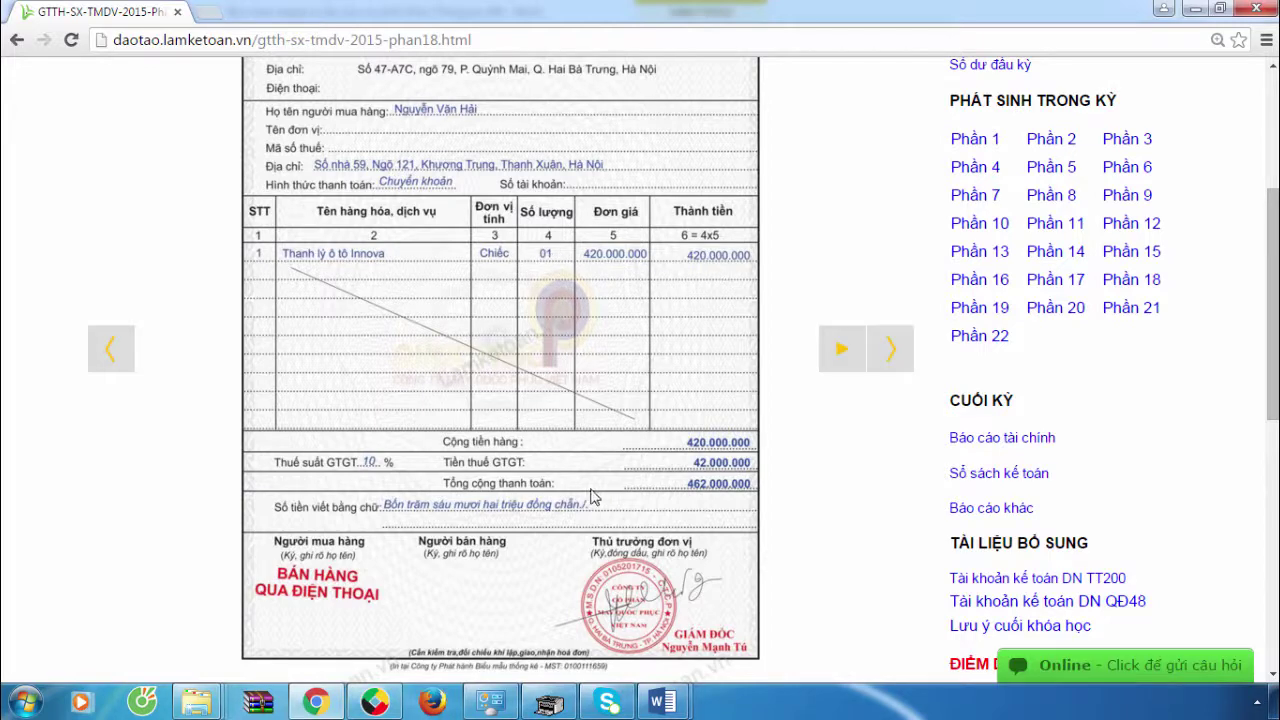
scroll(578, 494, up, 2)
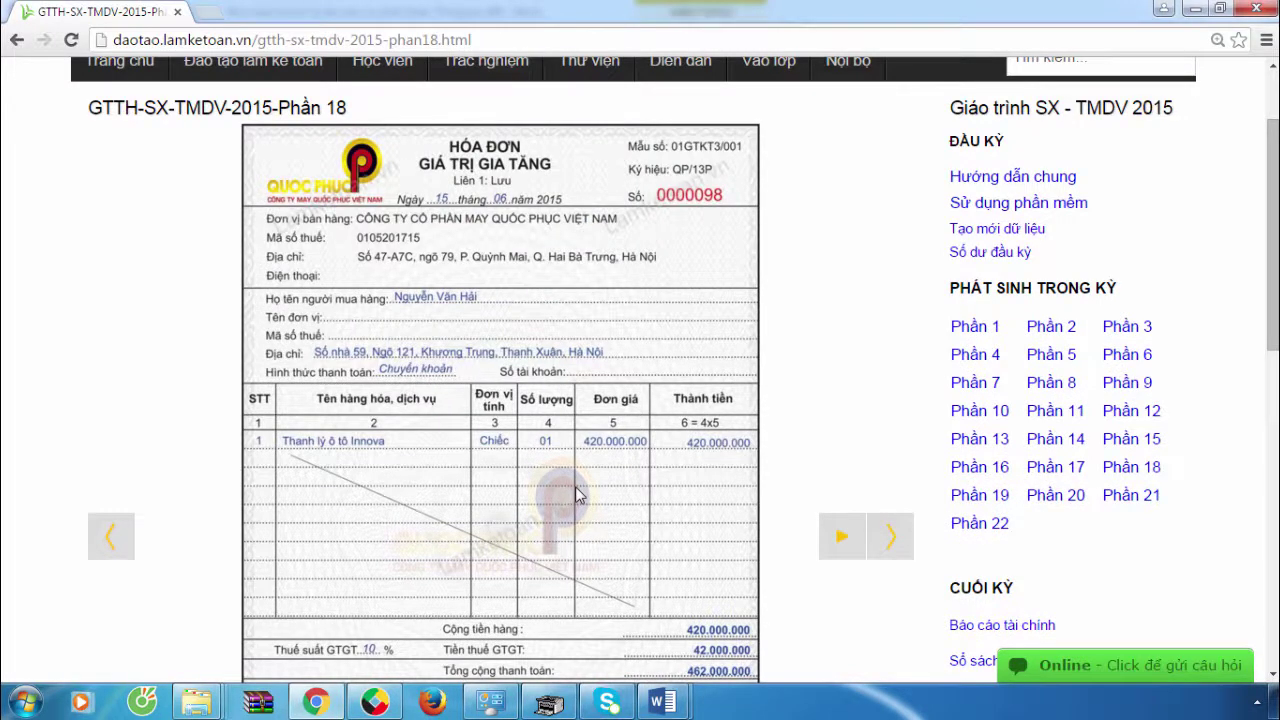
scroll(578, 494, down, 2)
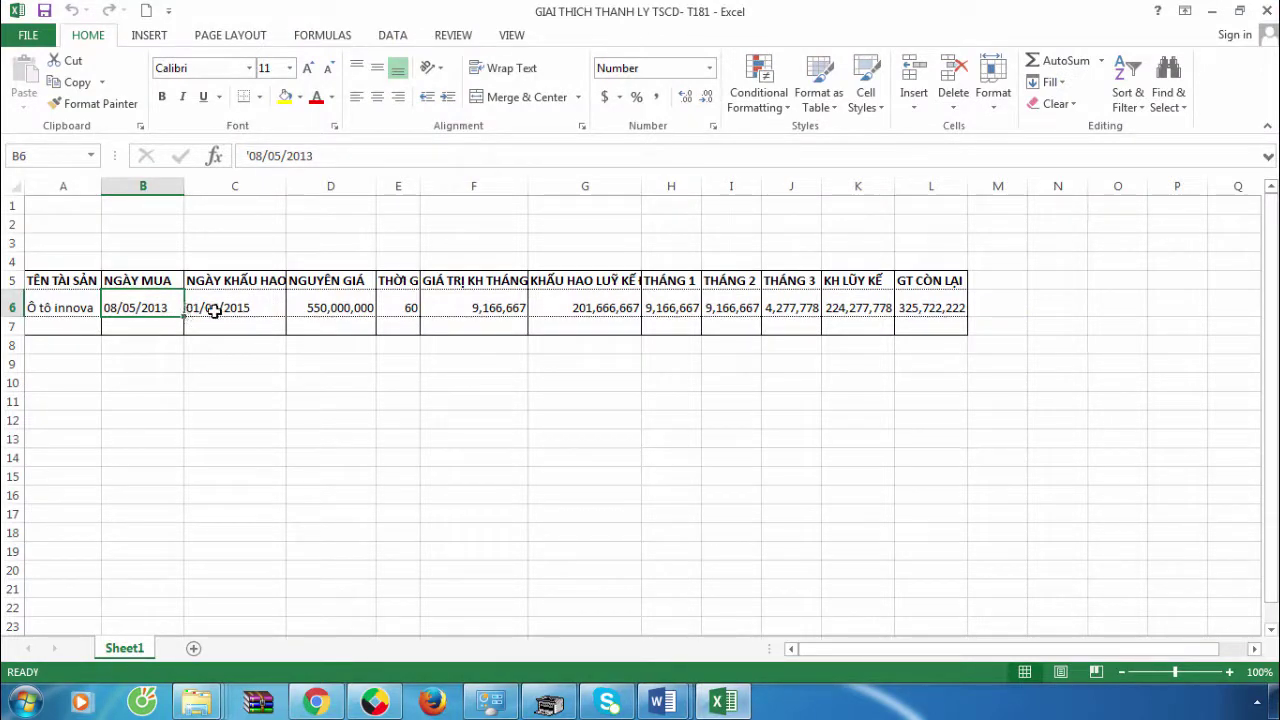
Step: Switch to the Excel workbook and examine the Innova's name, depreciation date, original cost, useful life and monthly depreciation in row 6
click(76, 310)
click(222, 307)
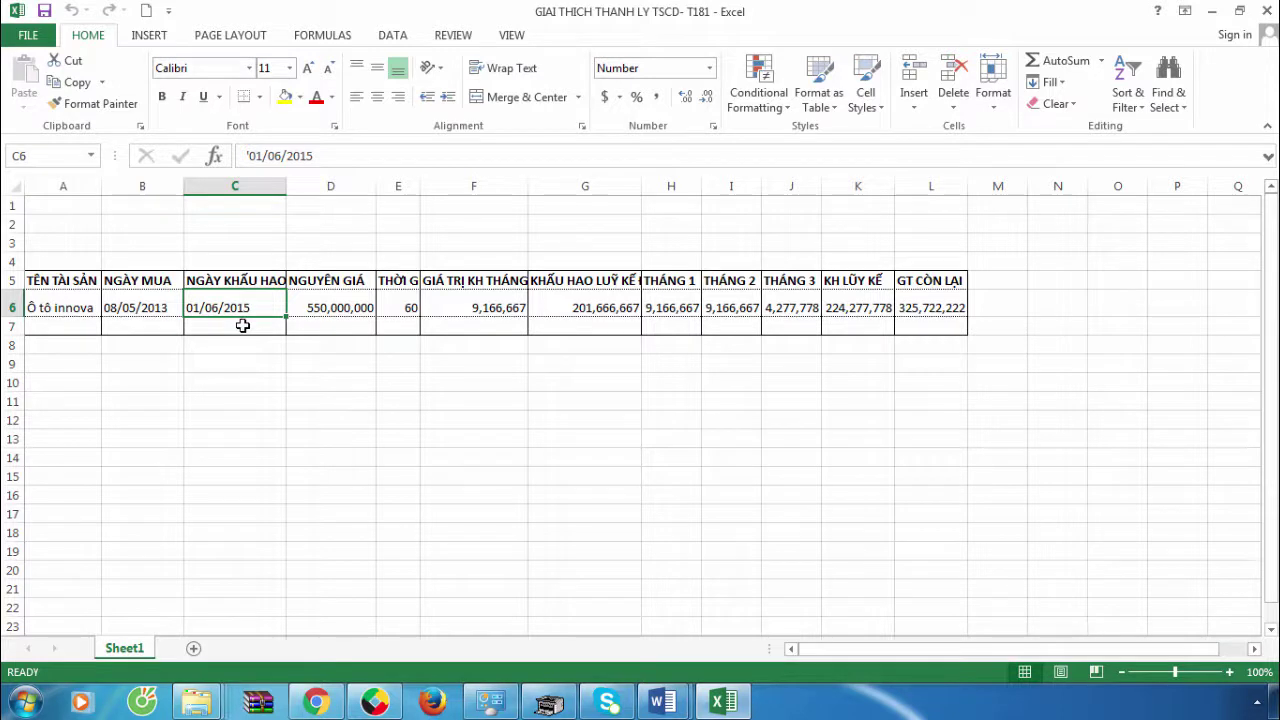
click(313, 305)
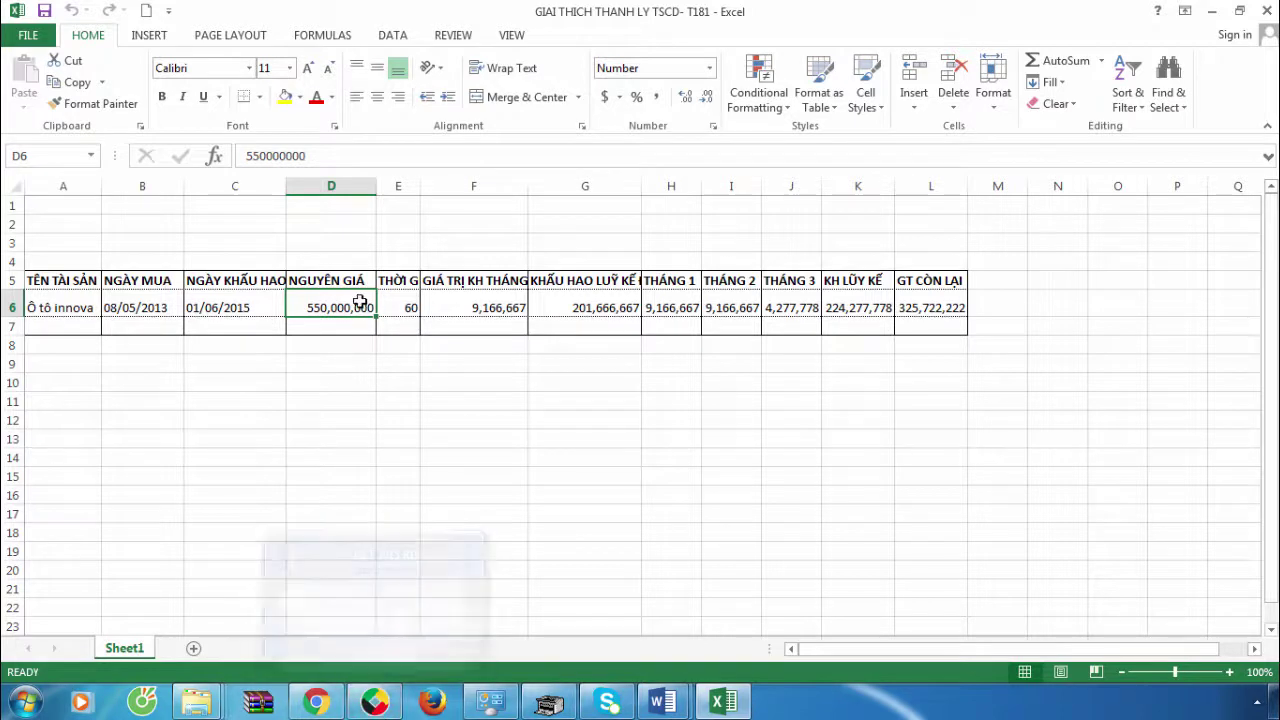
click(408, 298)
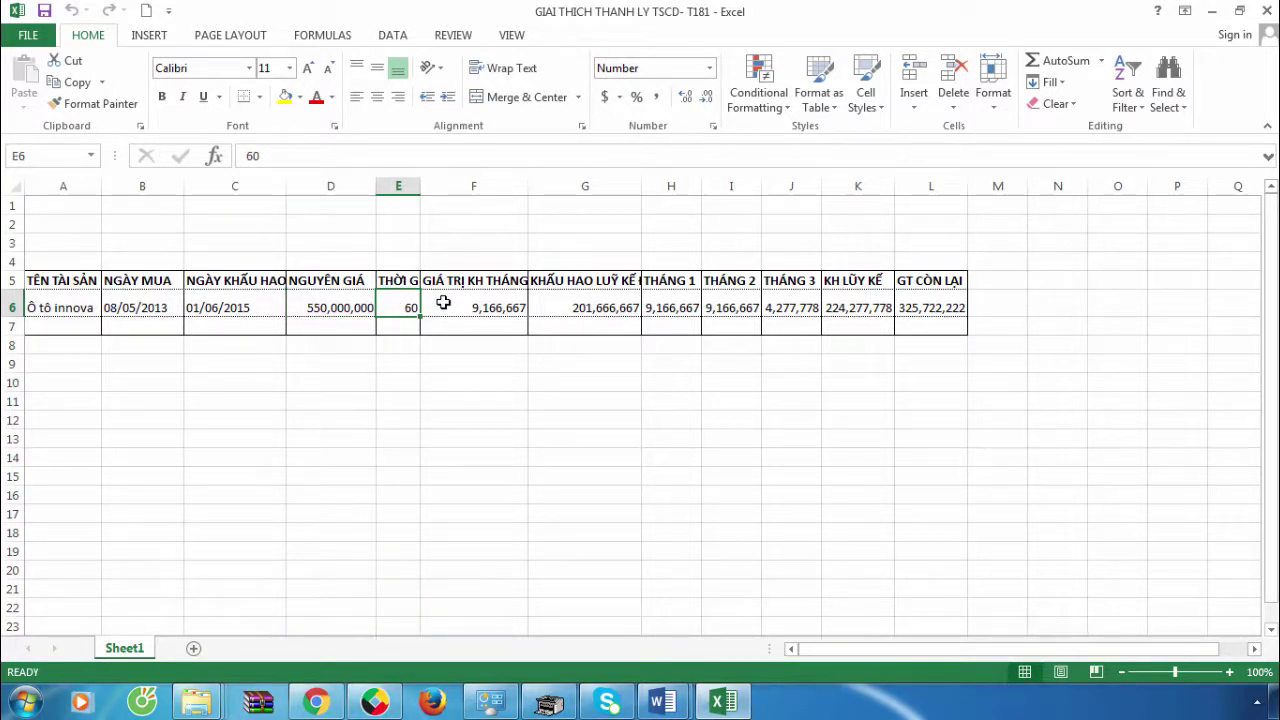
click(443, 302)
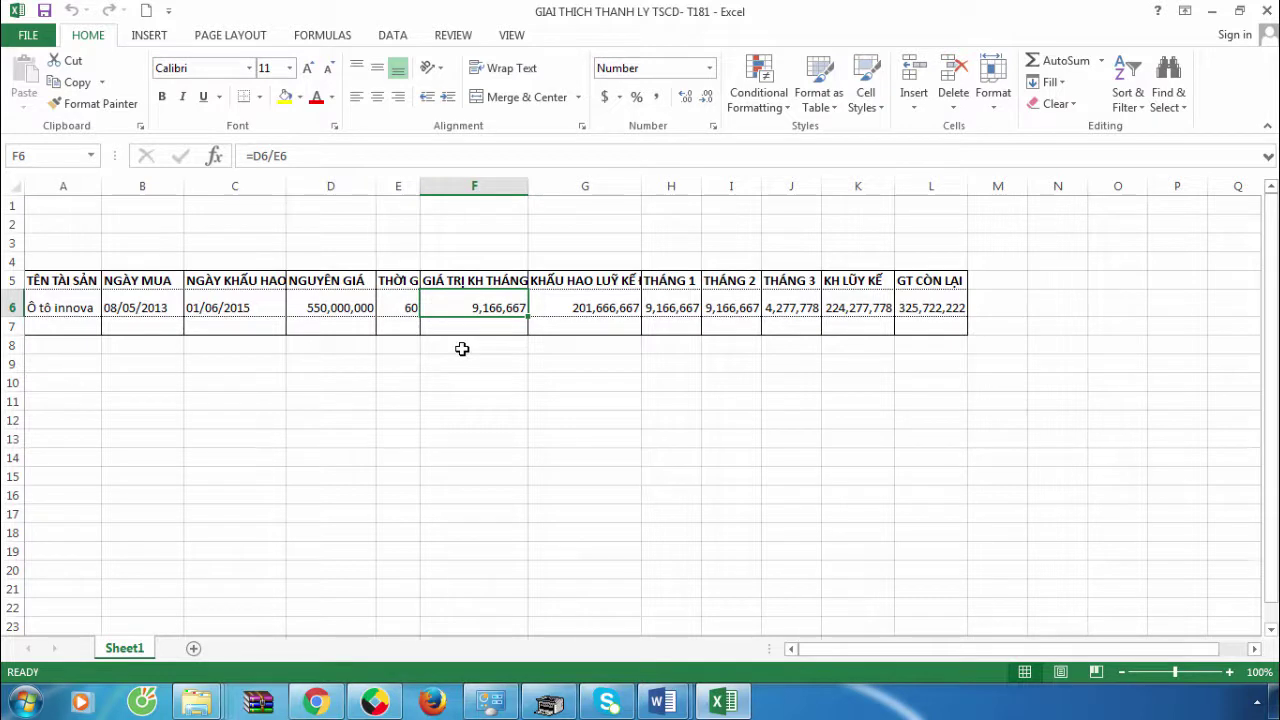
Step: Check the Innova invoice's date and amount in Chrome against the accumulated depreciation figures in G6 and K6 of the Excel sheet
click(316, 703)
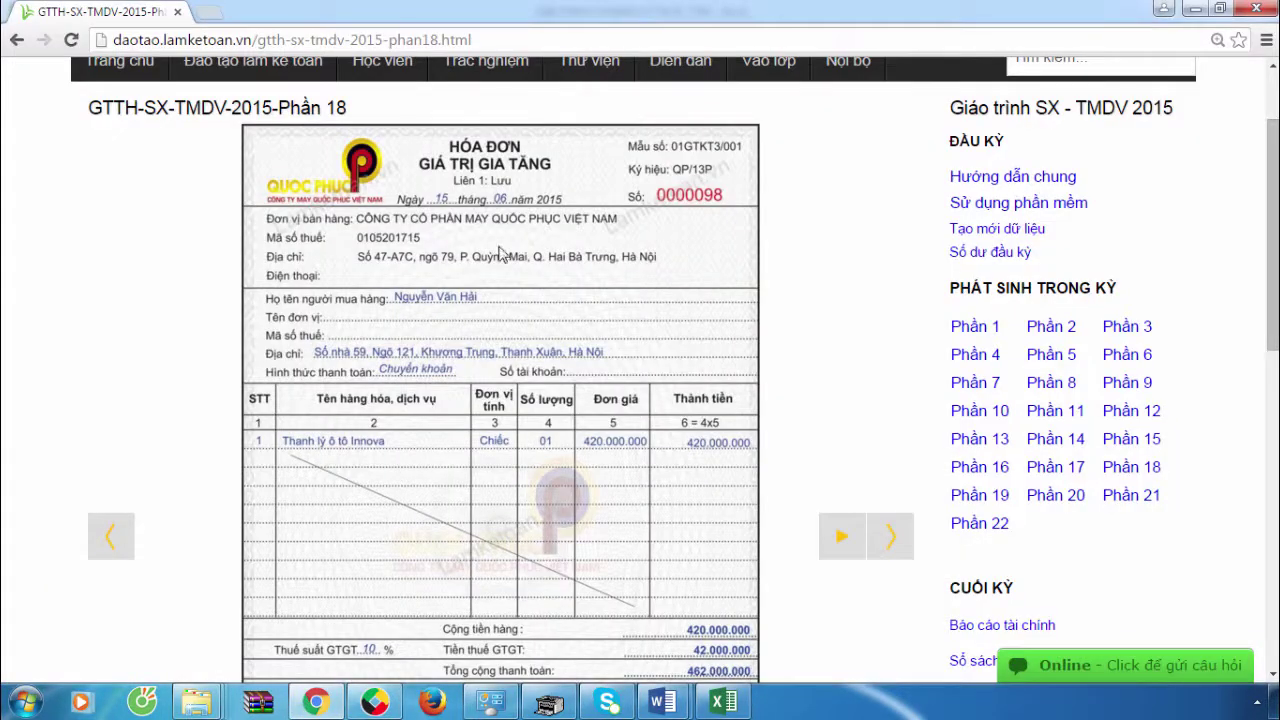
scroll(503, 258, down, 1)
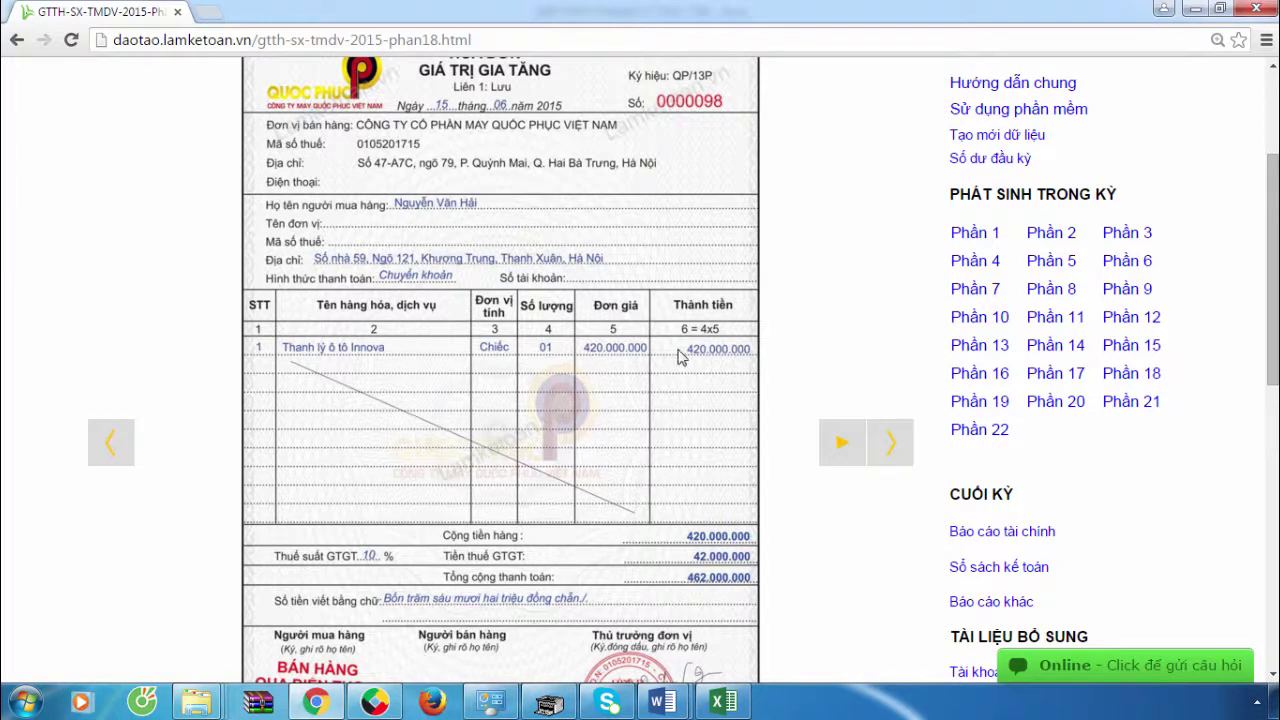
click(722, 703)
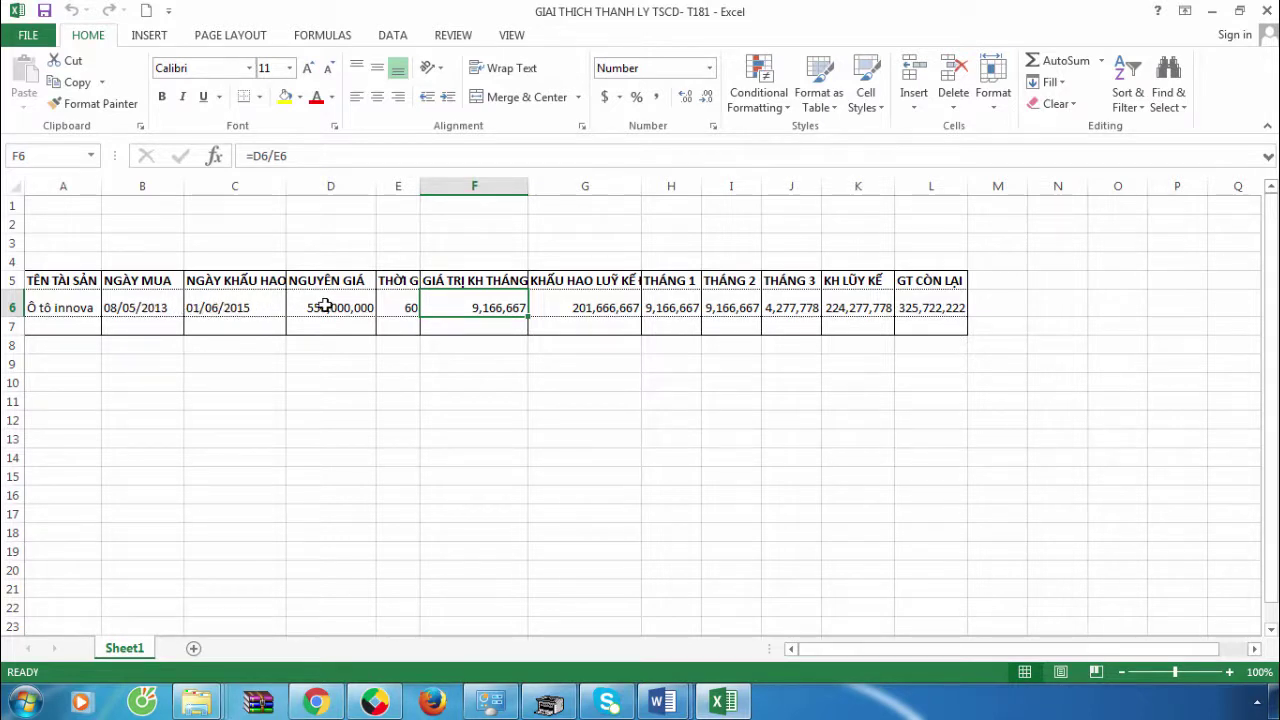
click(607, 311)
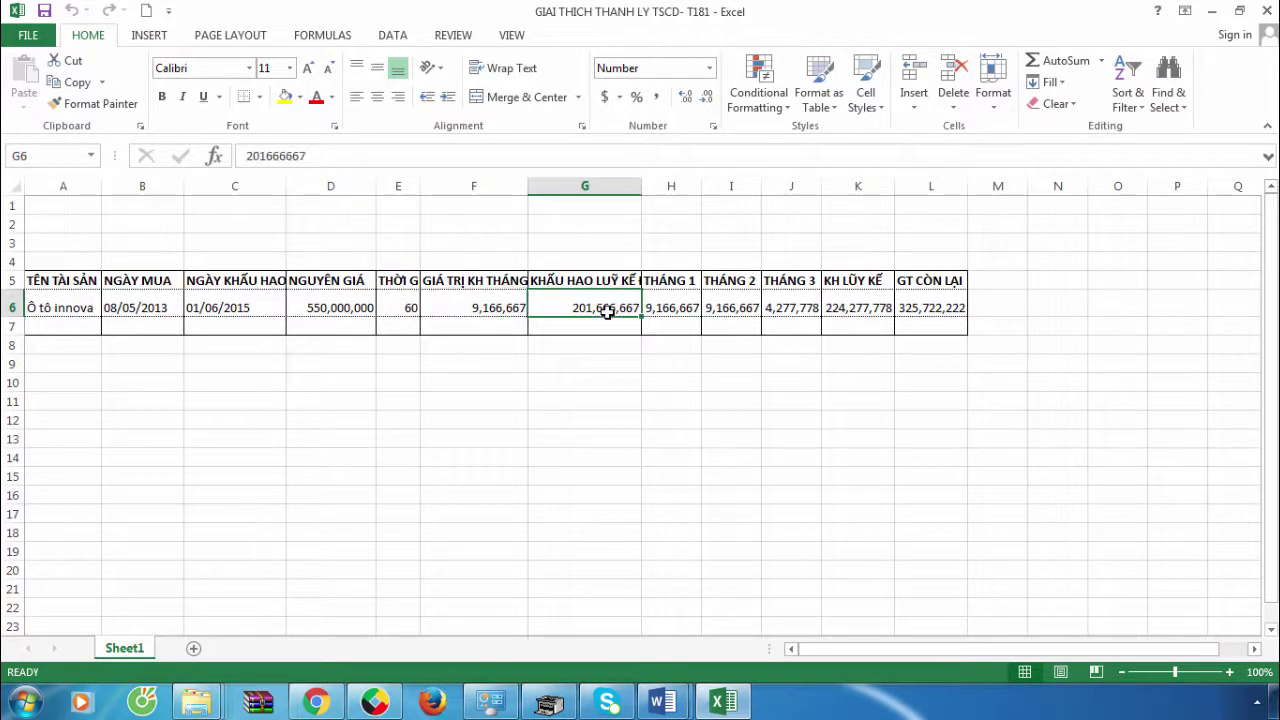
click(844, 305)
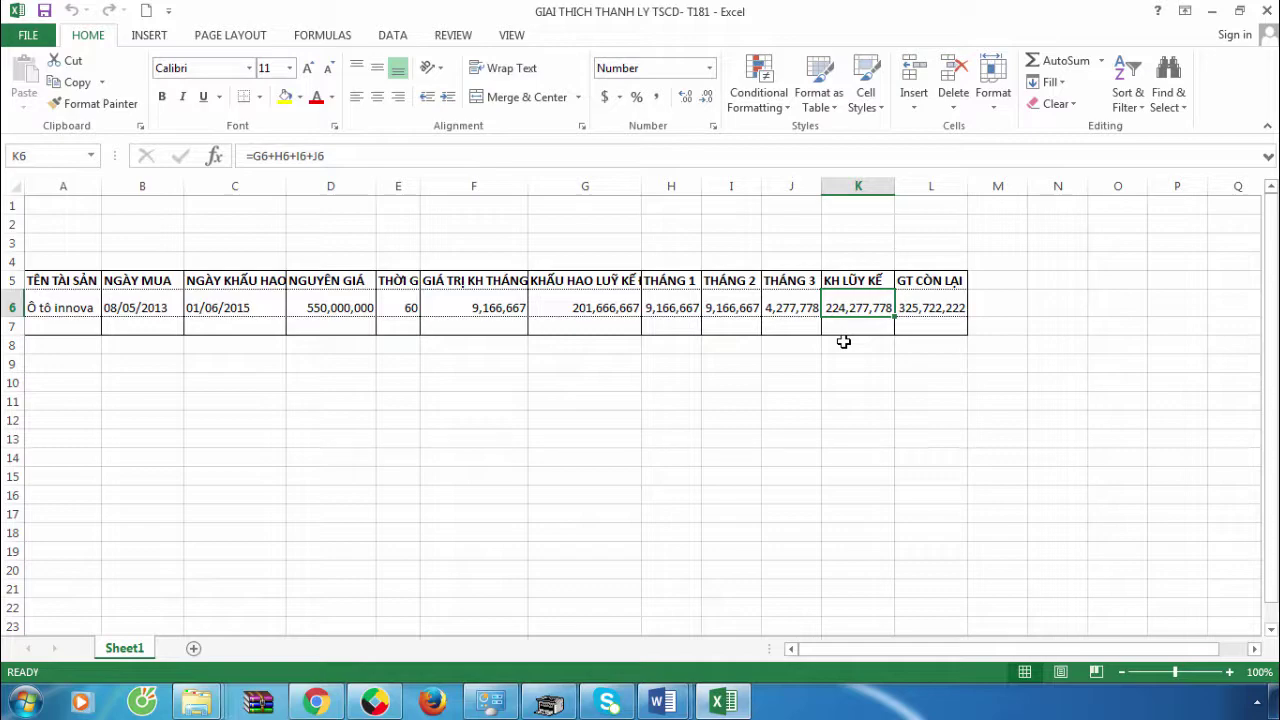
Step: Switch to MISA SME.NET, open the Ô tô Innova fixed asset record and examine its accumulated depreciation in the depreciation details
key(alt+Tab)
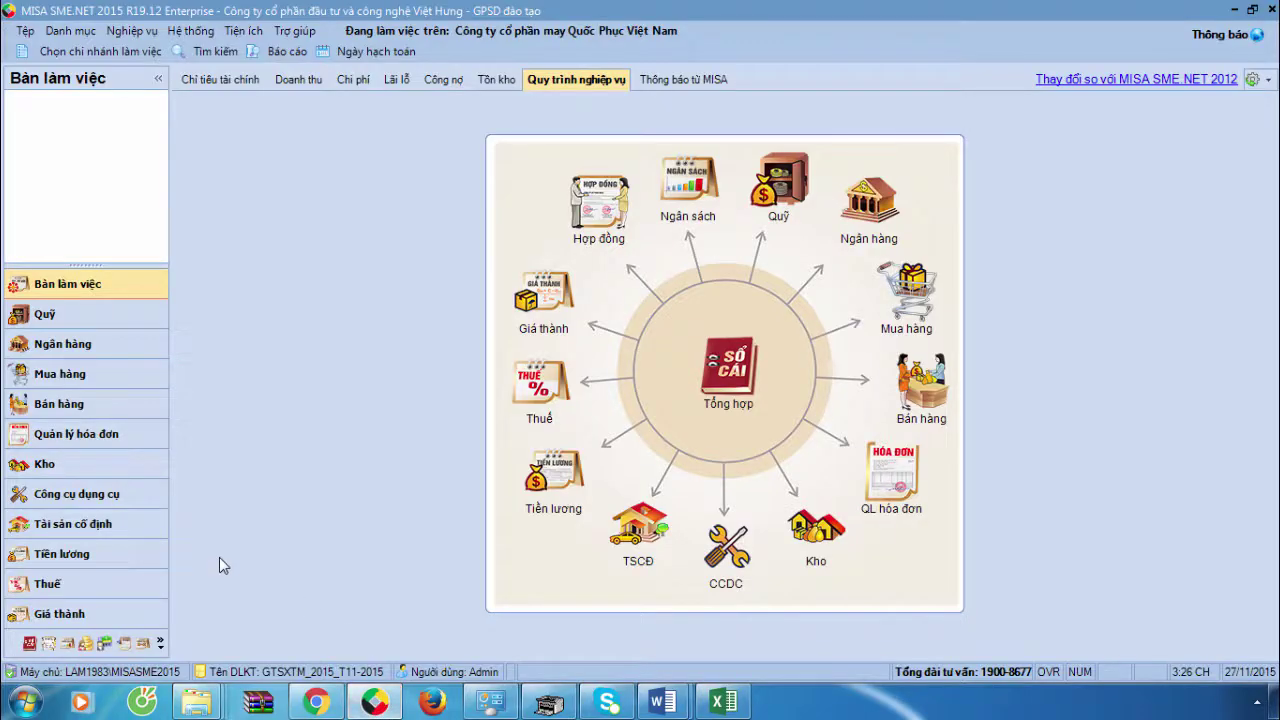
click(87, 528)
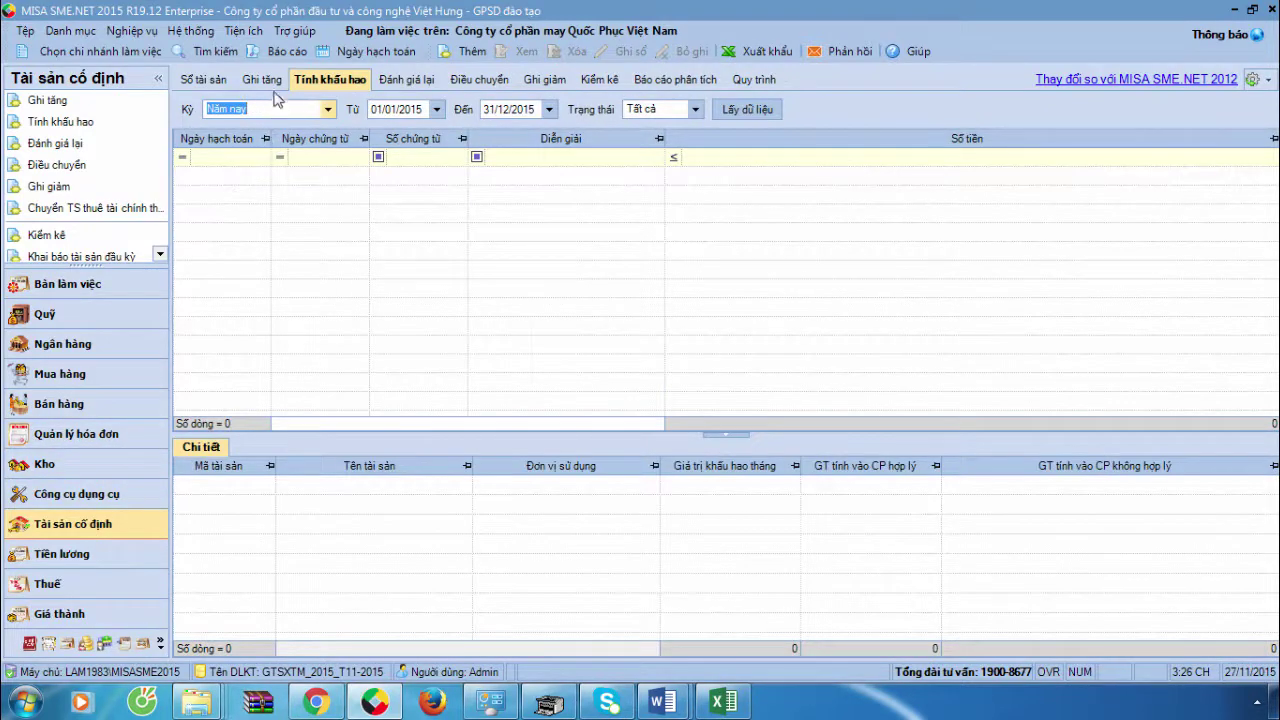
click(566, 288)
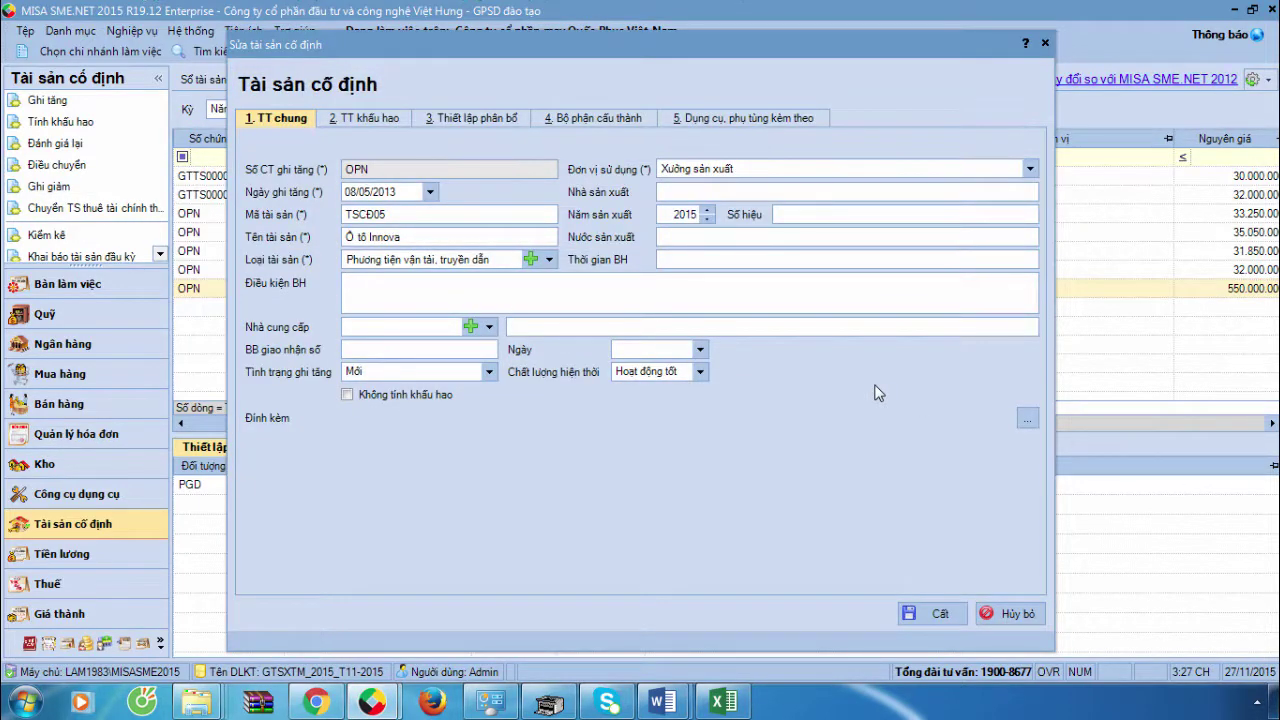
click(388, 120)
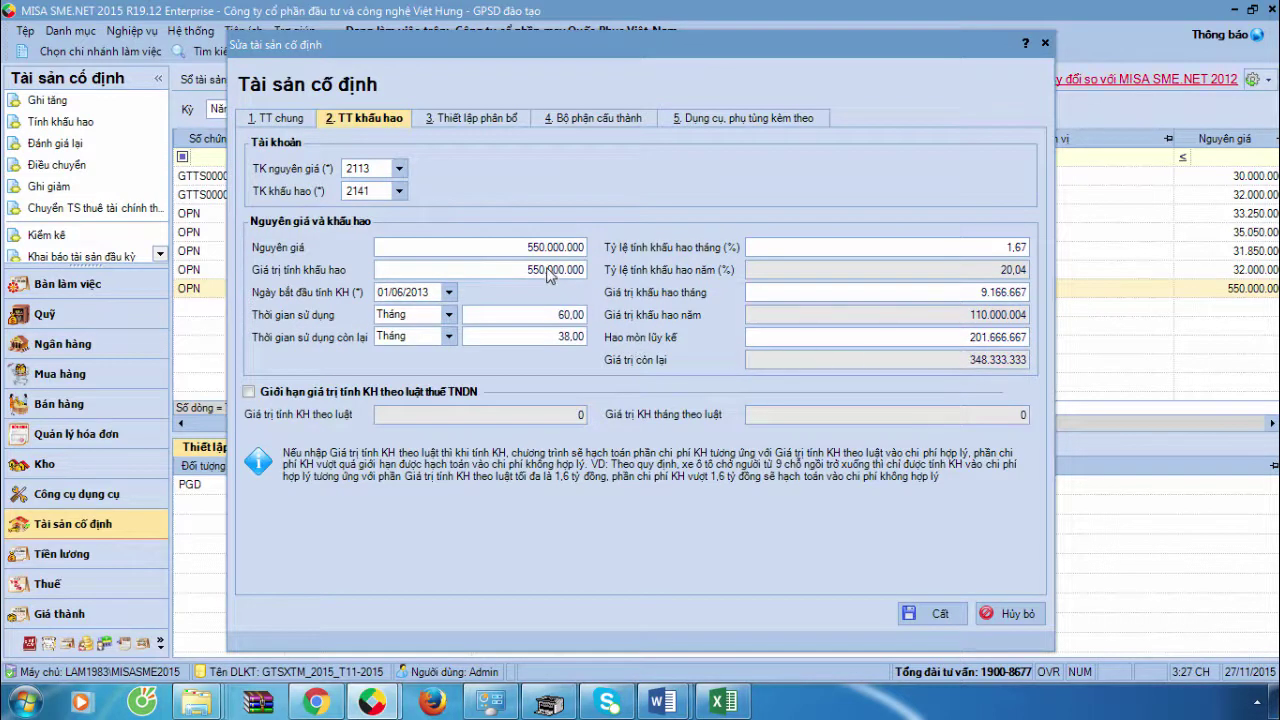
click(966, 342)
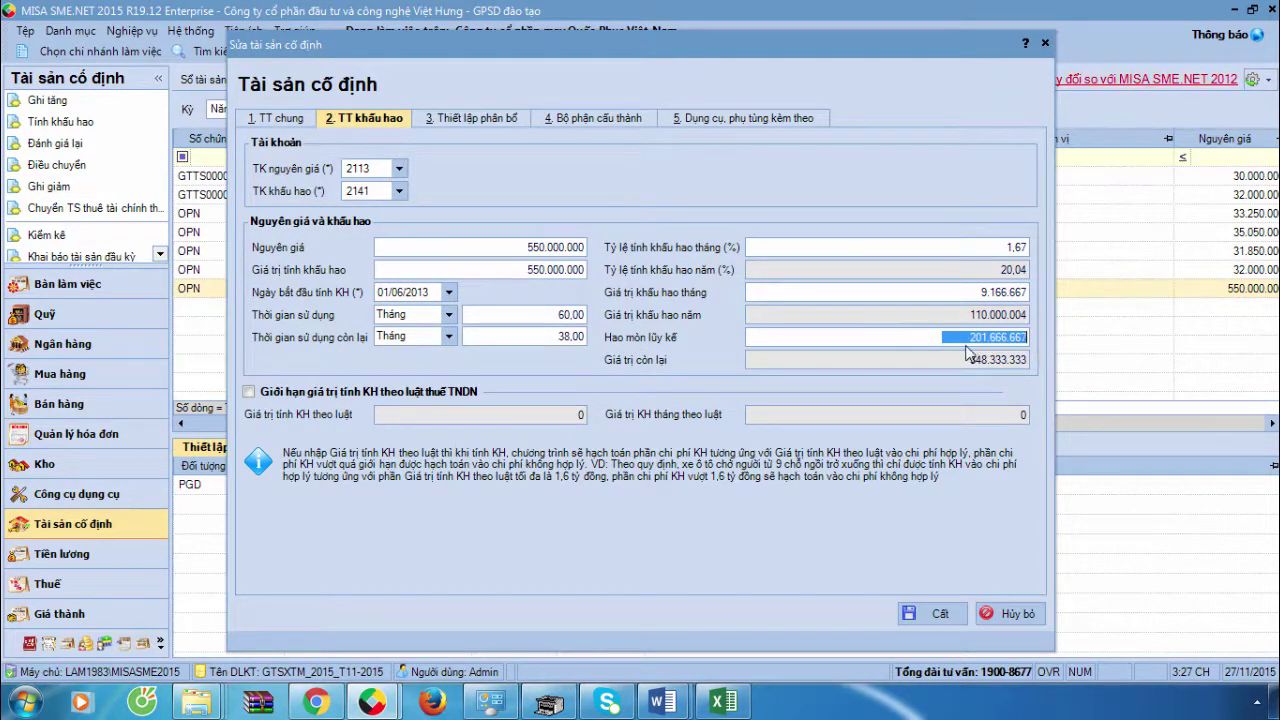
click(975, 339)
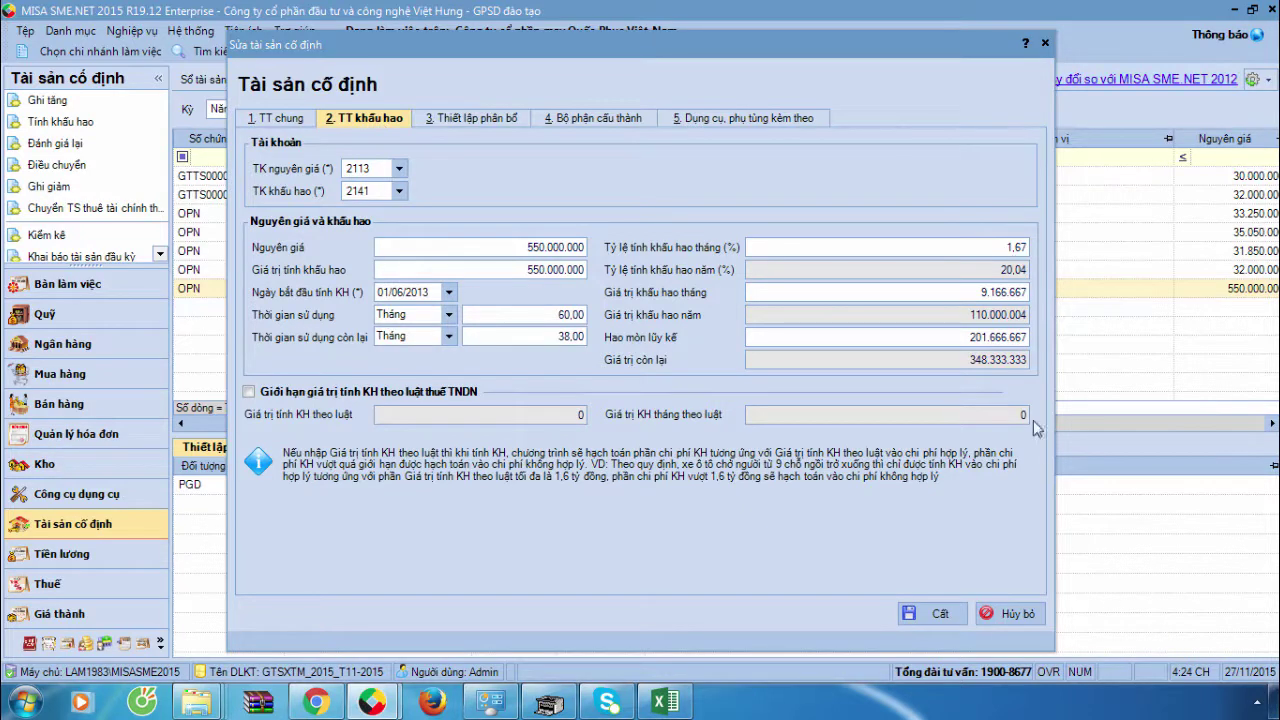
click(975, 342)
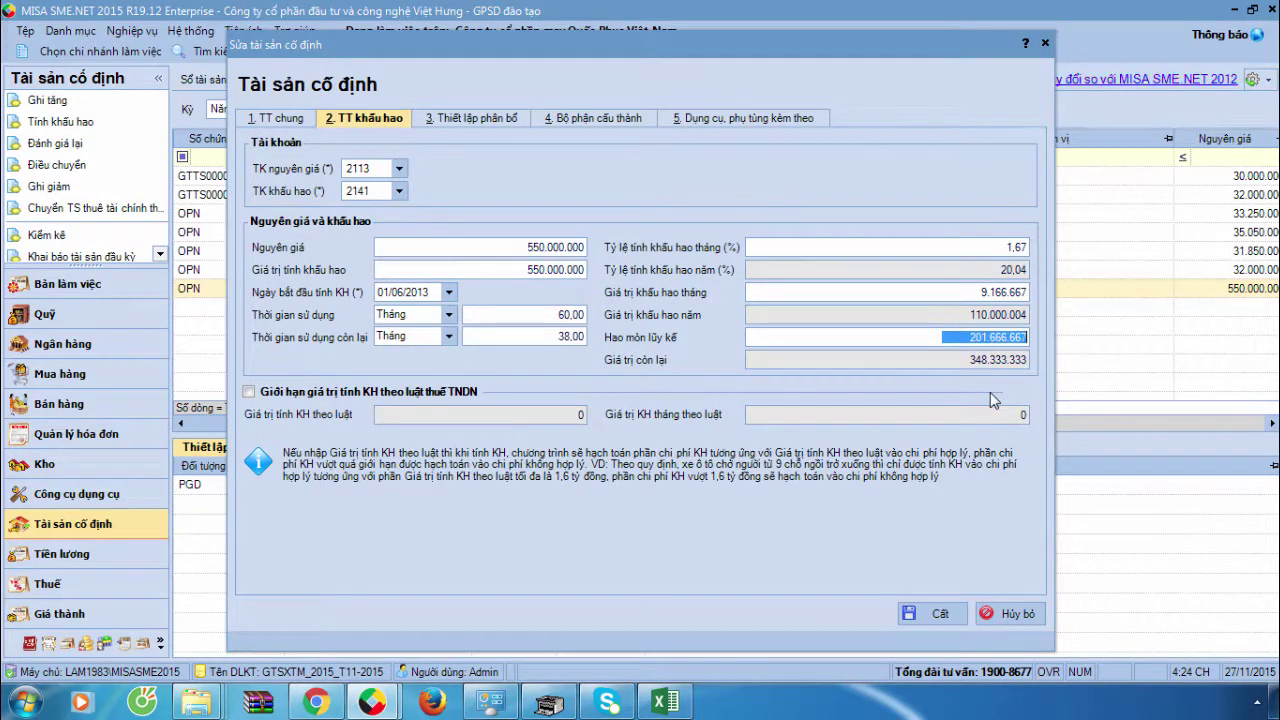
Step: Switch to Excel and examine the Innova's monthly and accumulated depreciation formulas, checking the disposal date on the invoice in Chrome
click(665, 702)
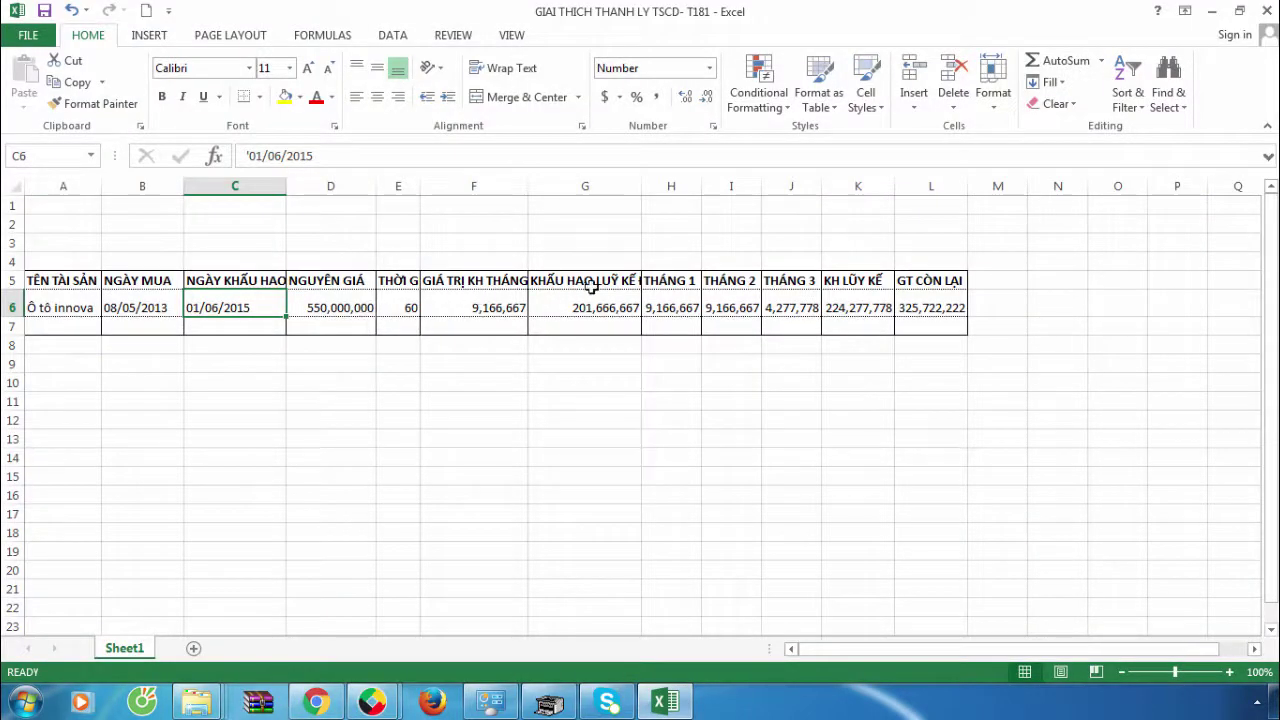
click(725, 305)
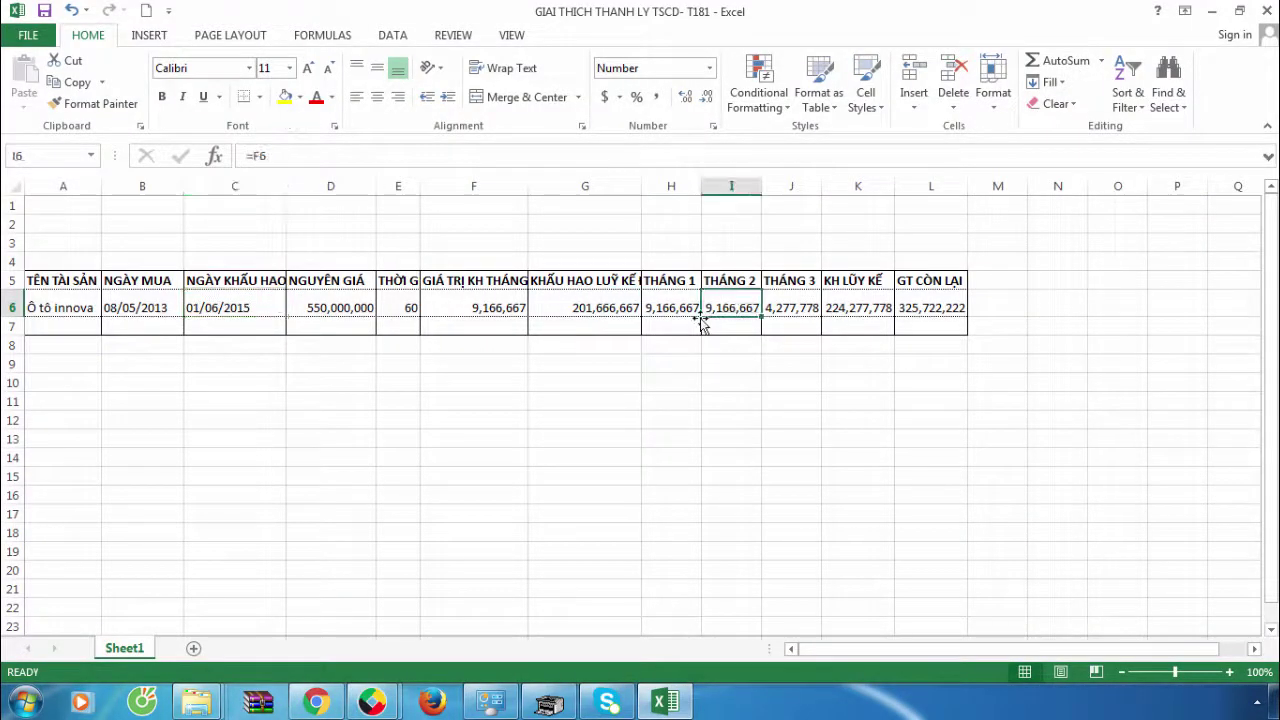
click(688, 310)
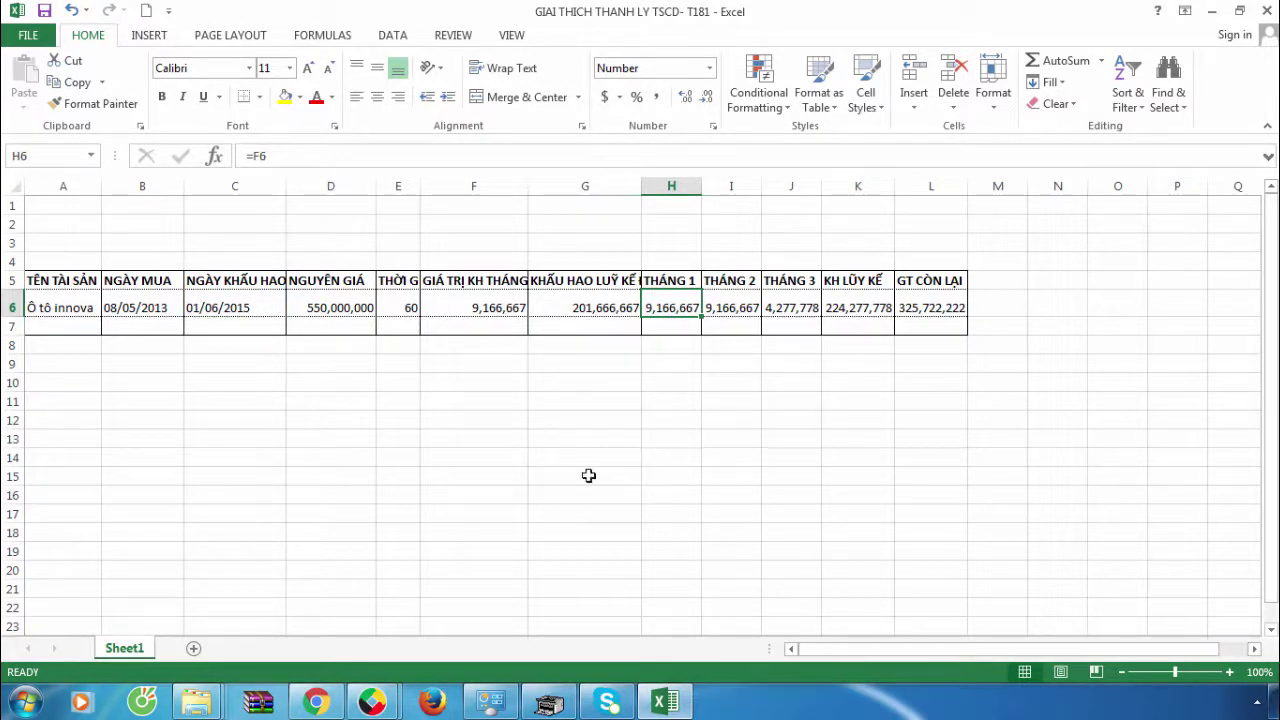
click(786, 309)
click(316, 703)
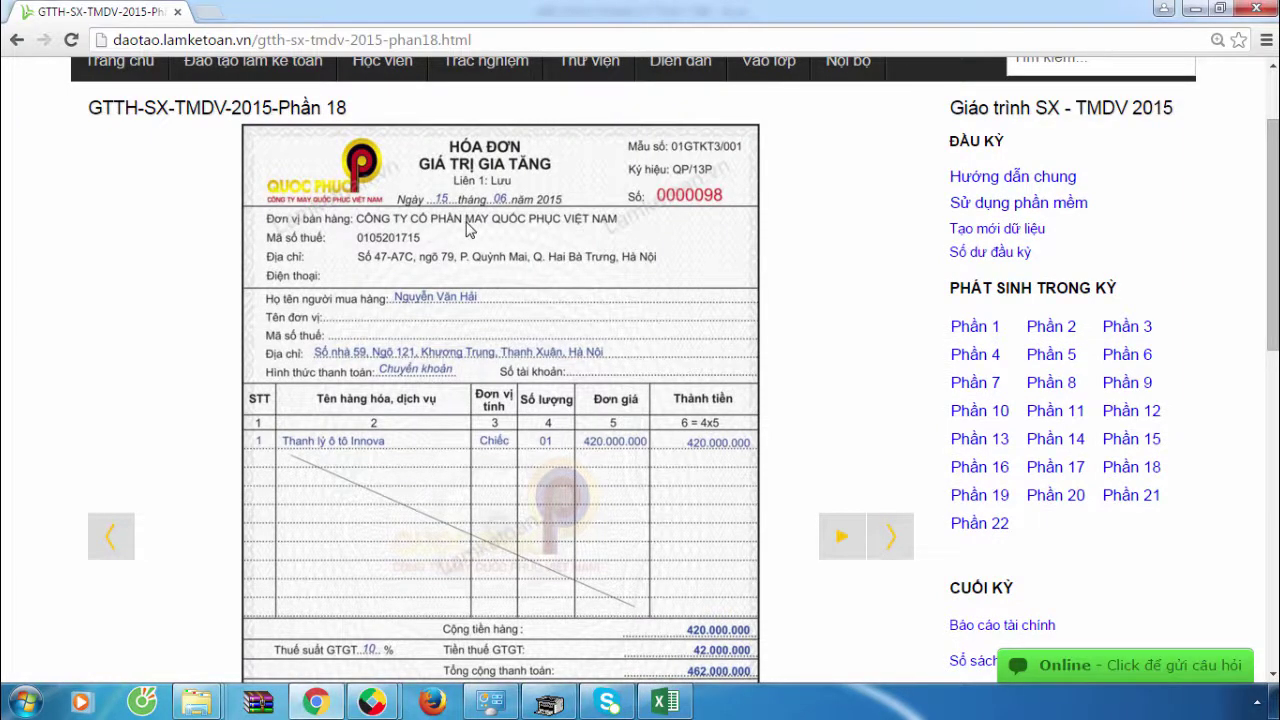
click(664, 703)
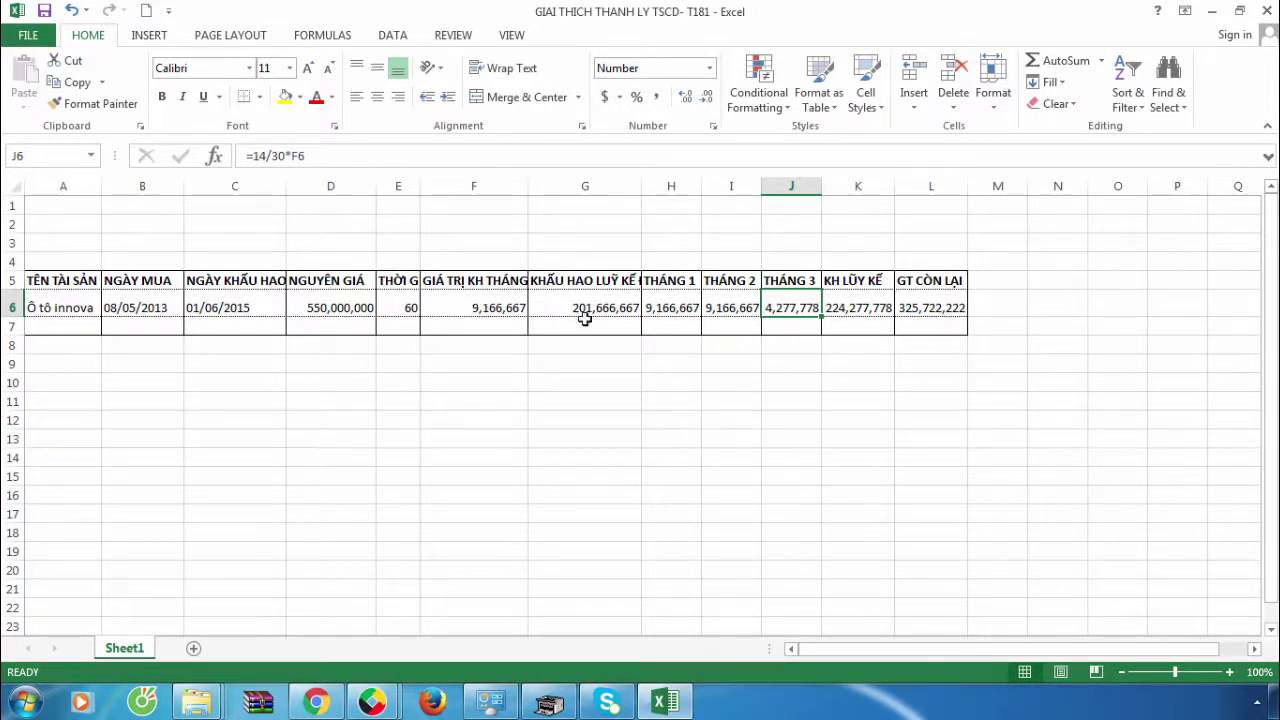
click(838, 307)
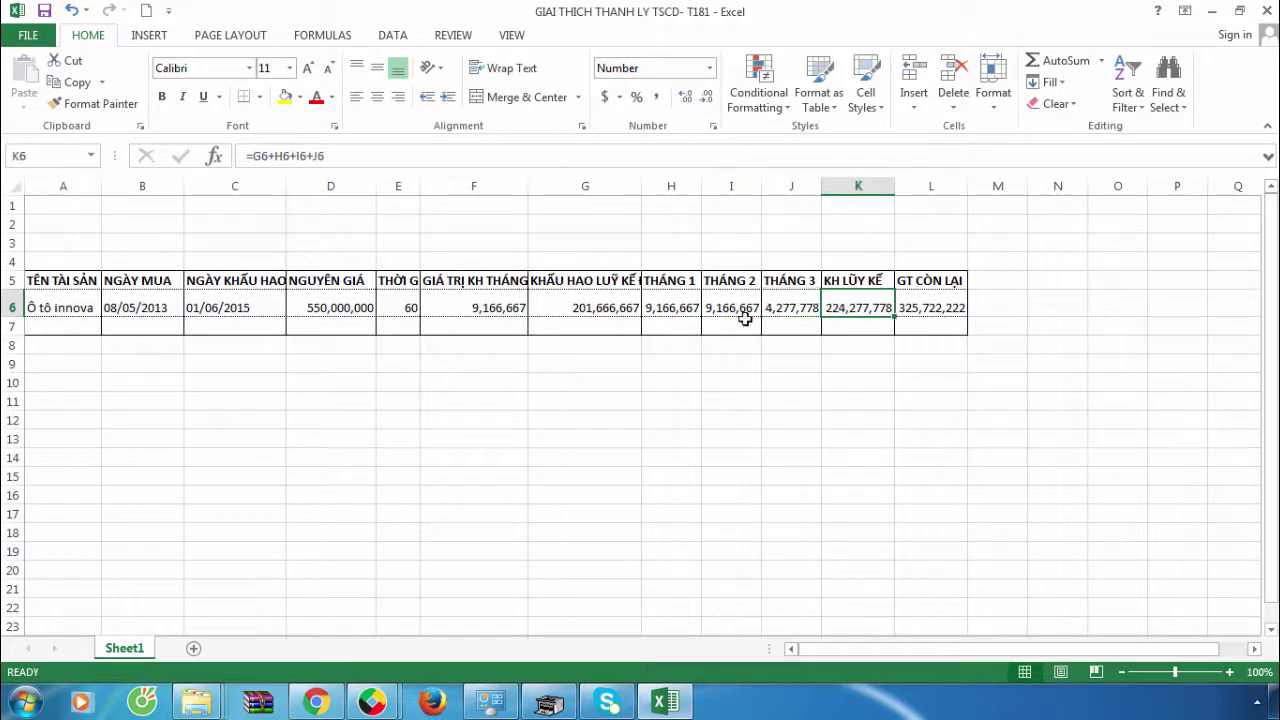
Step: Change the Innova's depreciation start date in C6 to 01/06/2013 and check the accumulated depreciation and residual value formulas
click(242, 309)
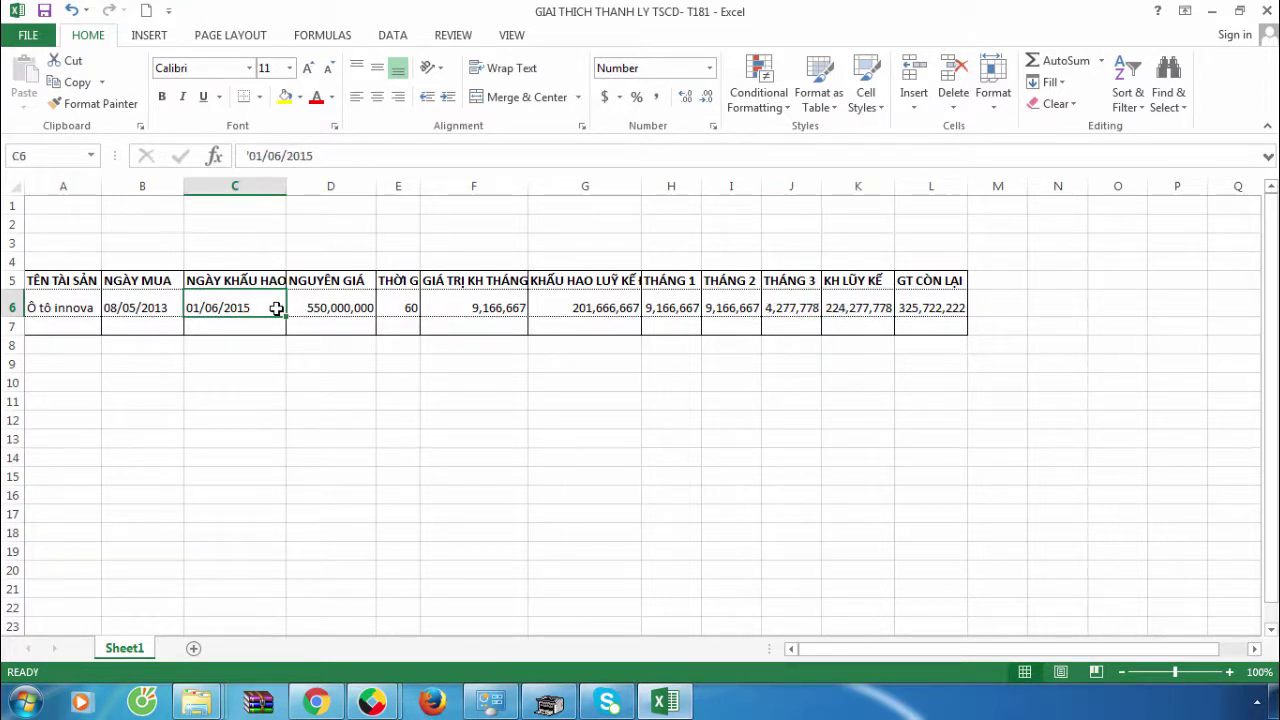
text('01/06/201)
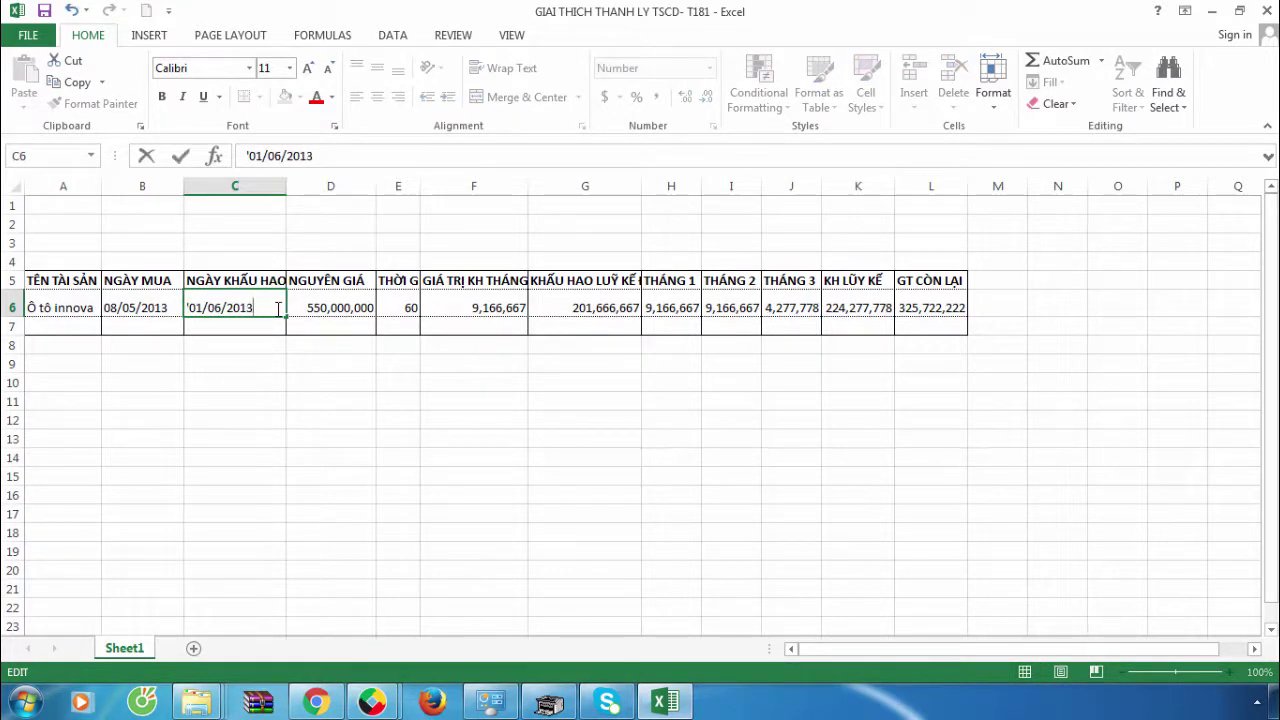
click(853, 298)
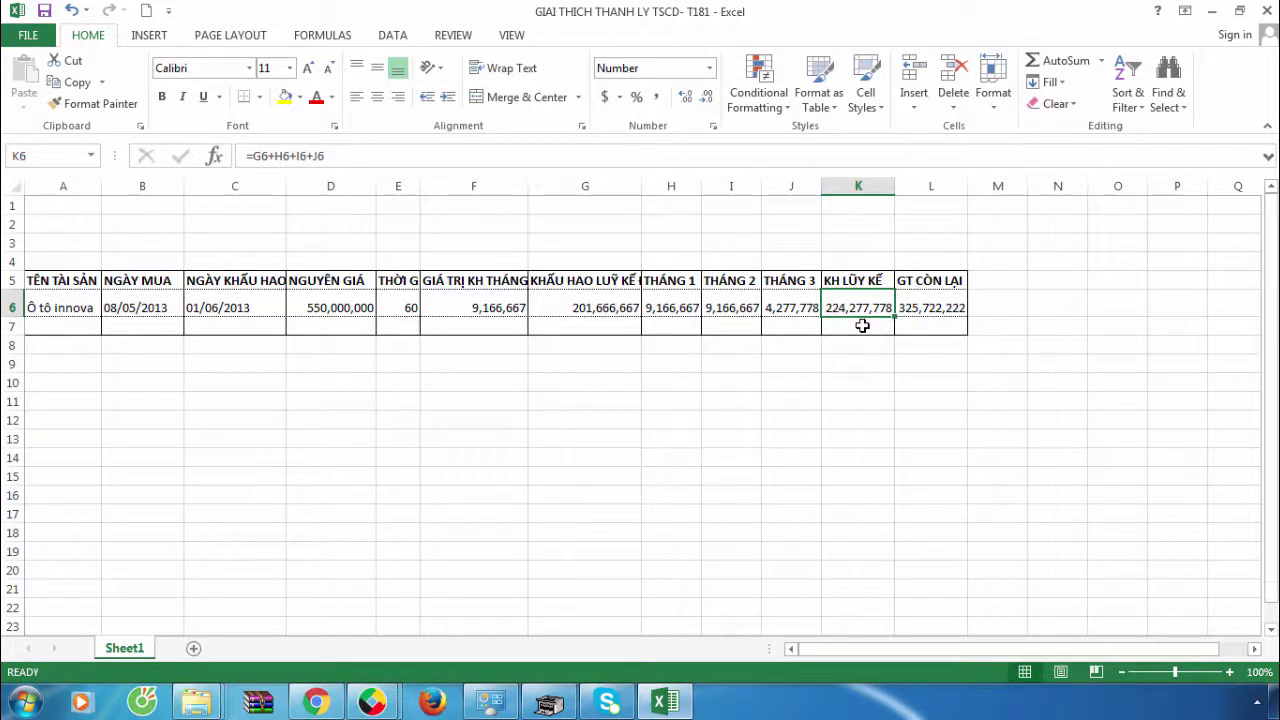
click(936, 299)
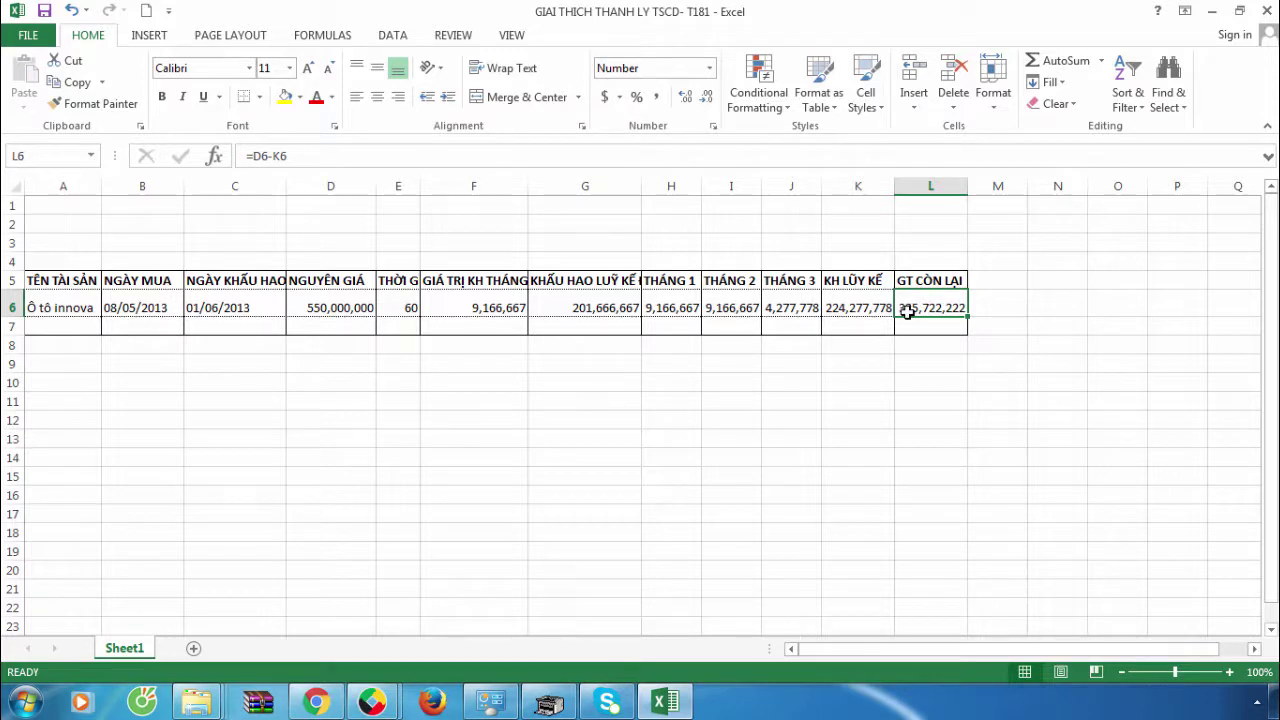
Step: Switch to MISA SME.NET and start a new fixed-asset decrease voucher with the reason Nhượng bán, thanh lý
click(378, 705)
click(272, 608)
click(126, 288)
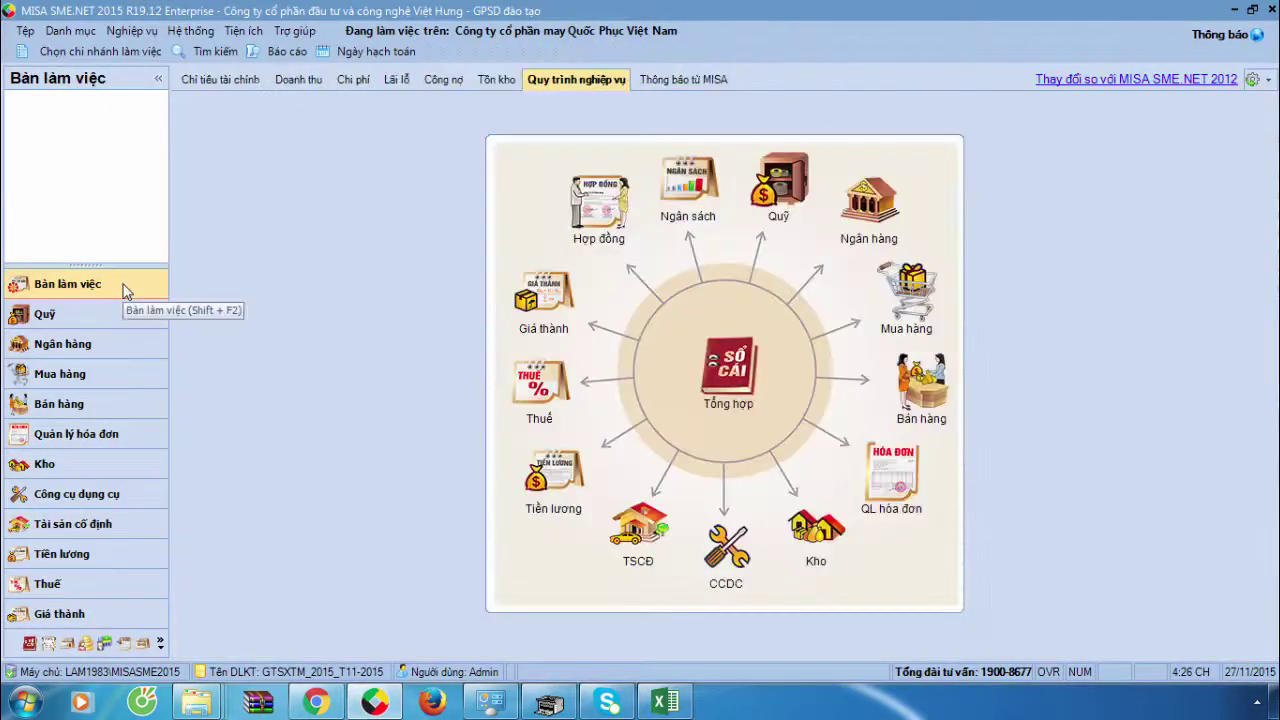
click(95, 524)
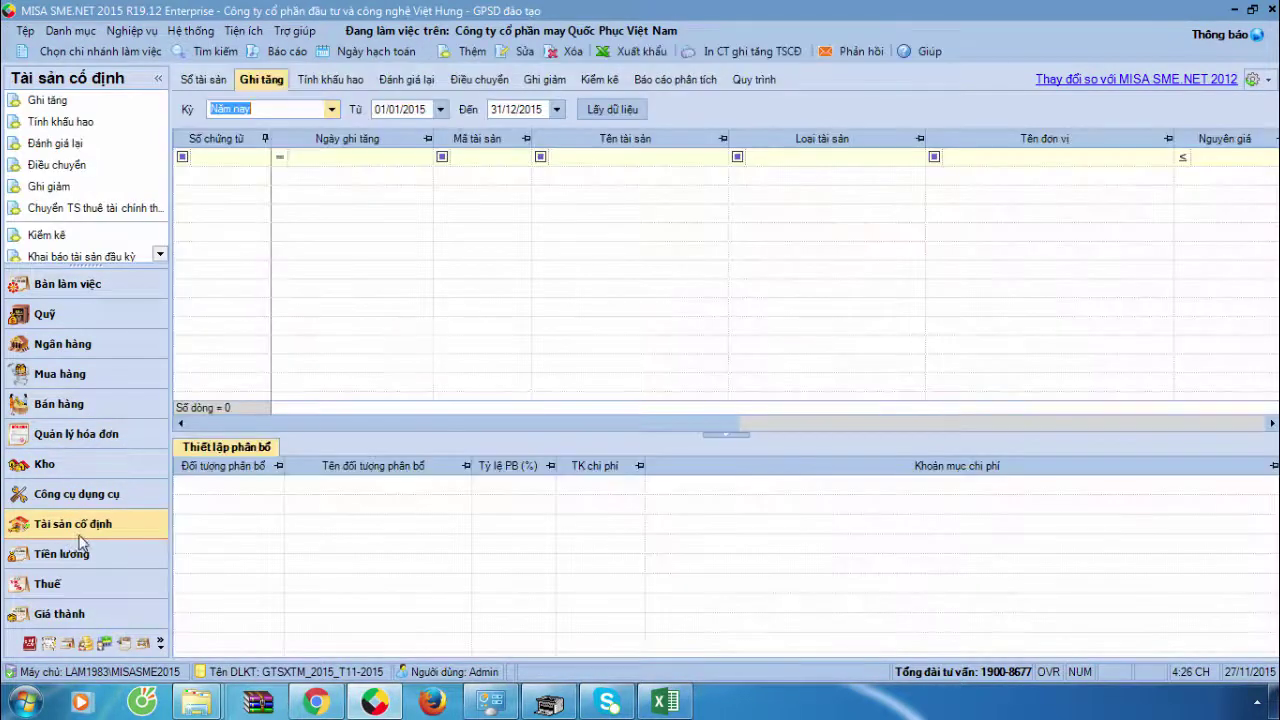
click(557, 90)
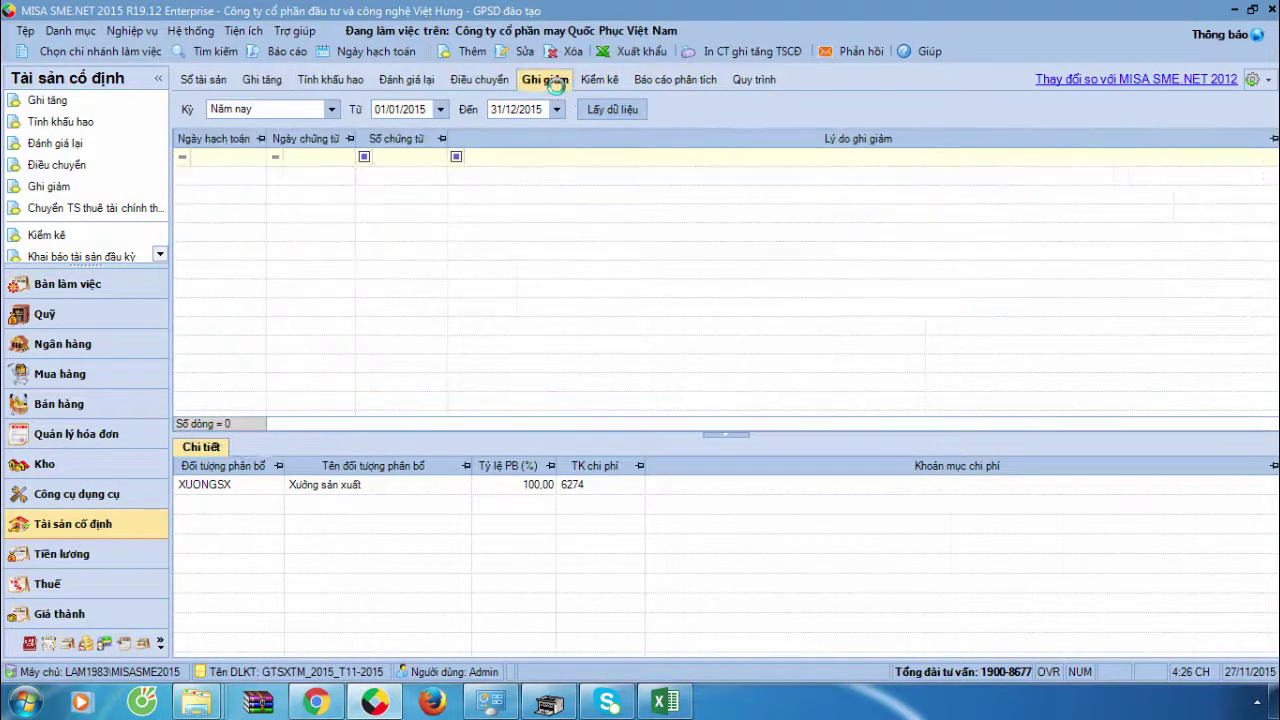
click(470, 51)
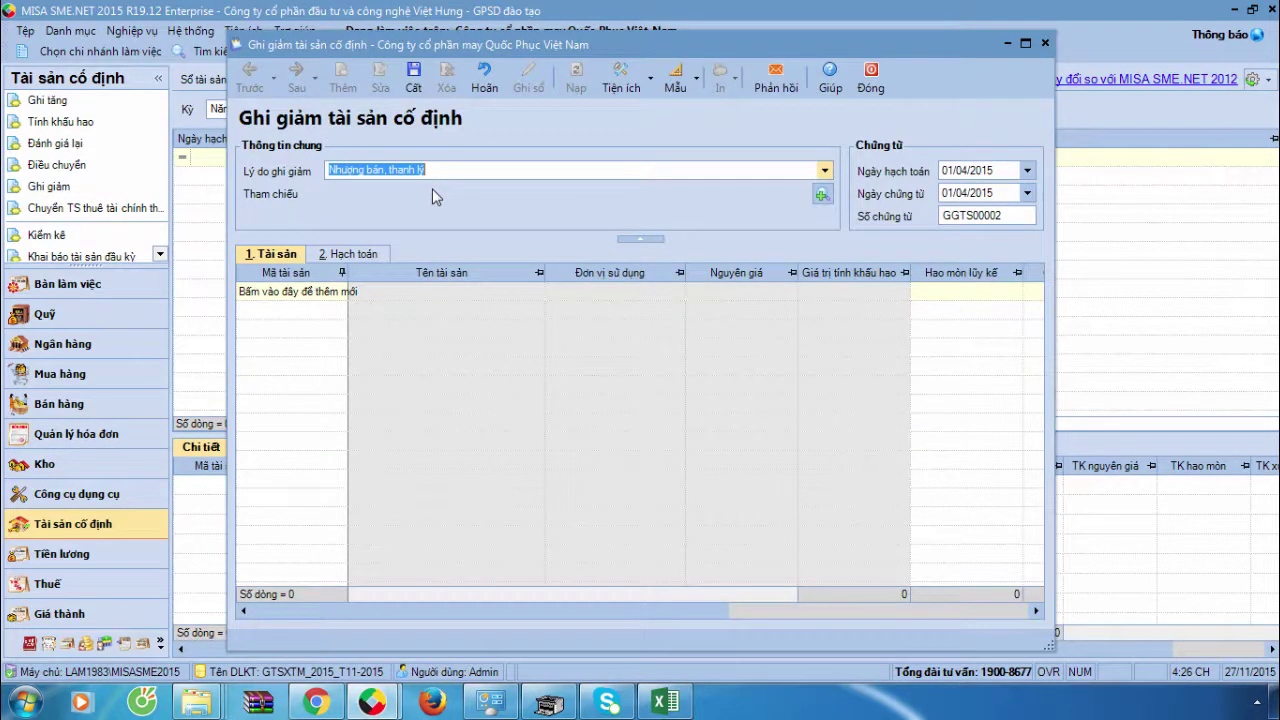
click(825, 171)
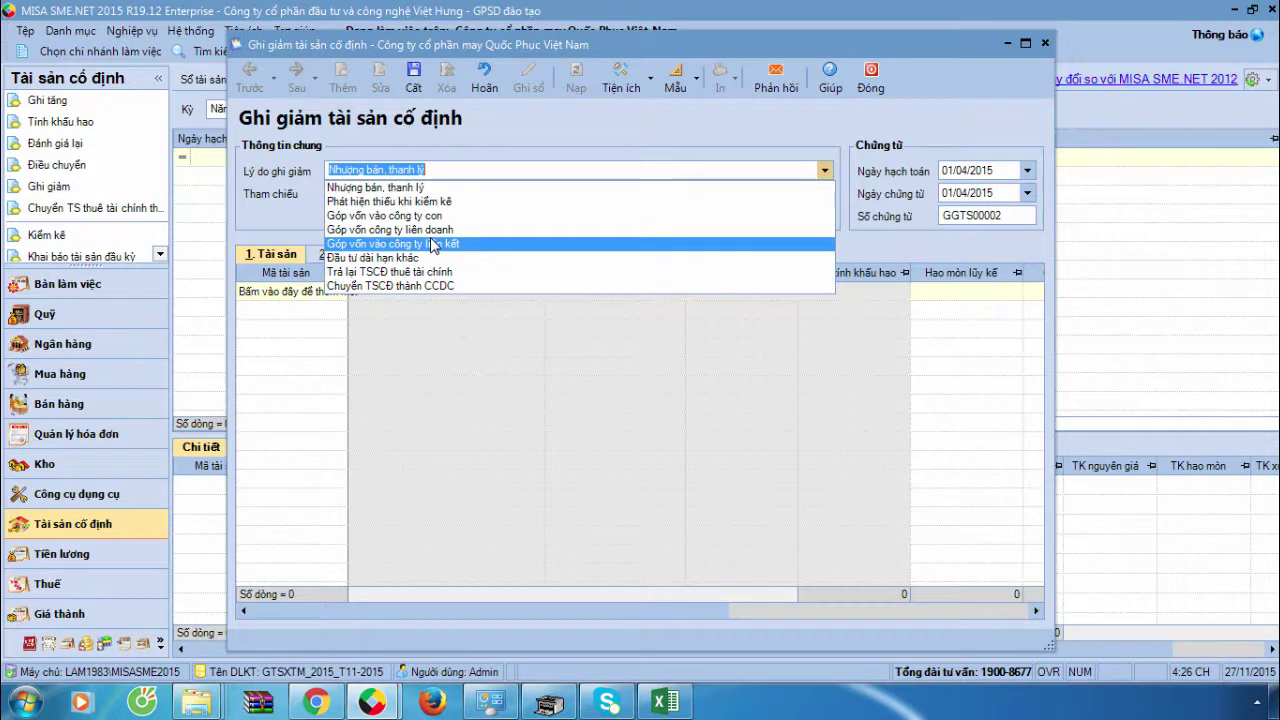
click(385, 187)
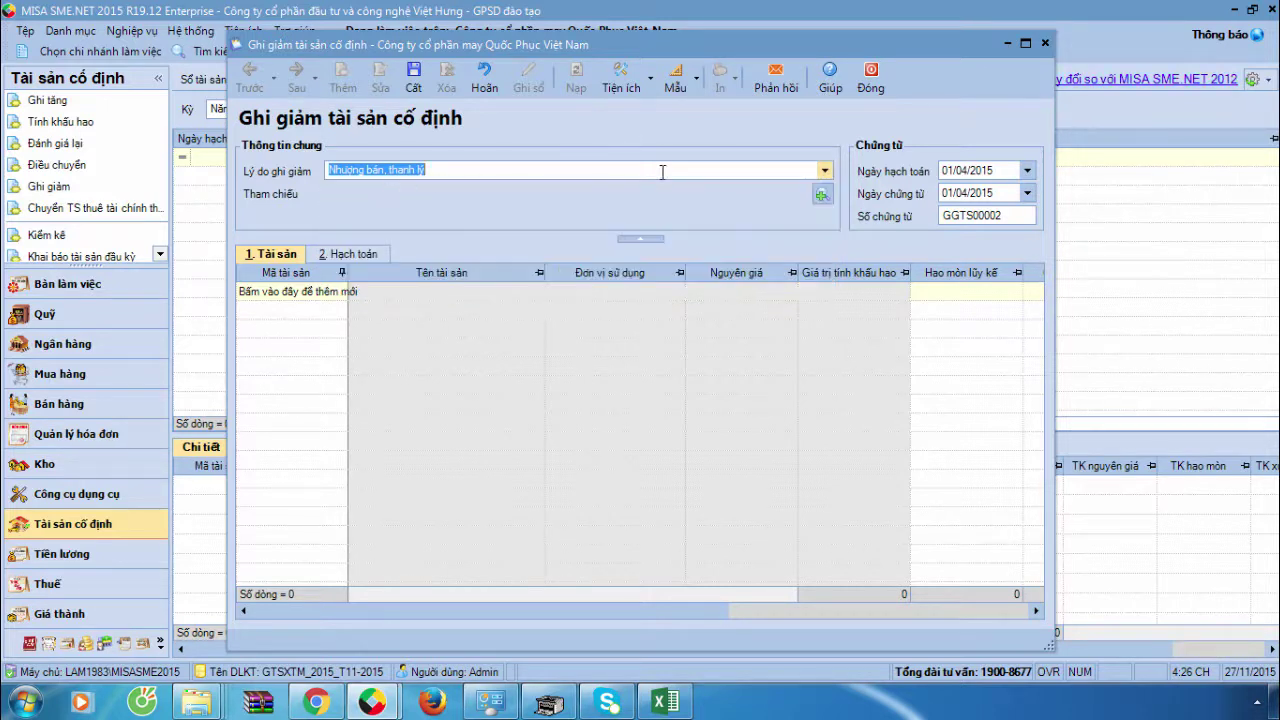
Step: Set the posting date and document date of the asset decrease voucher to 15/06/2015
click(943, 175)
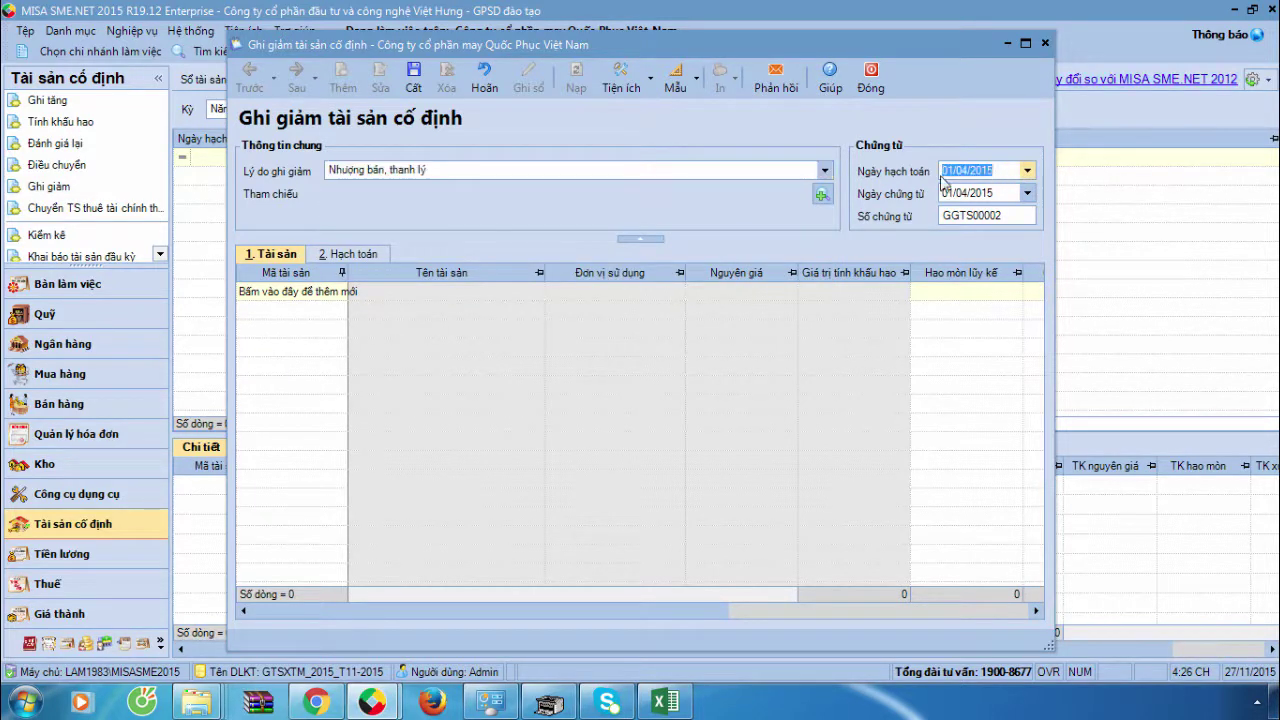
text(15/0)
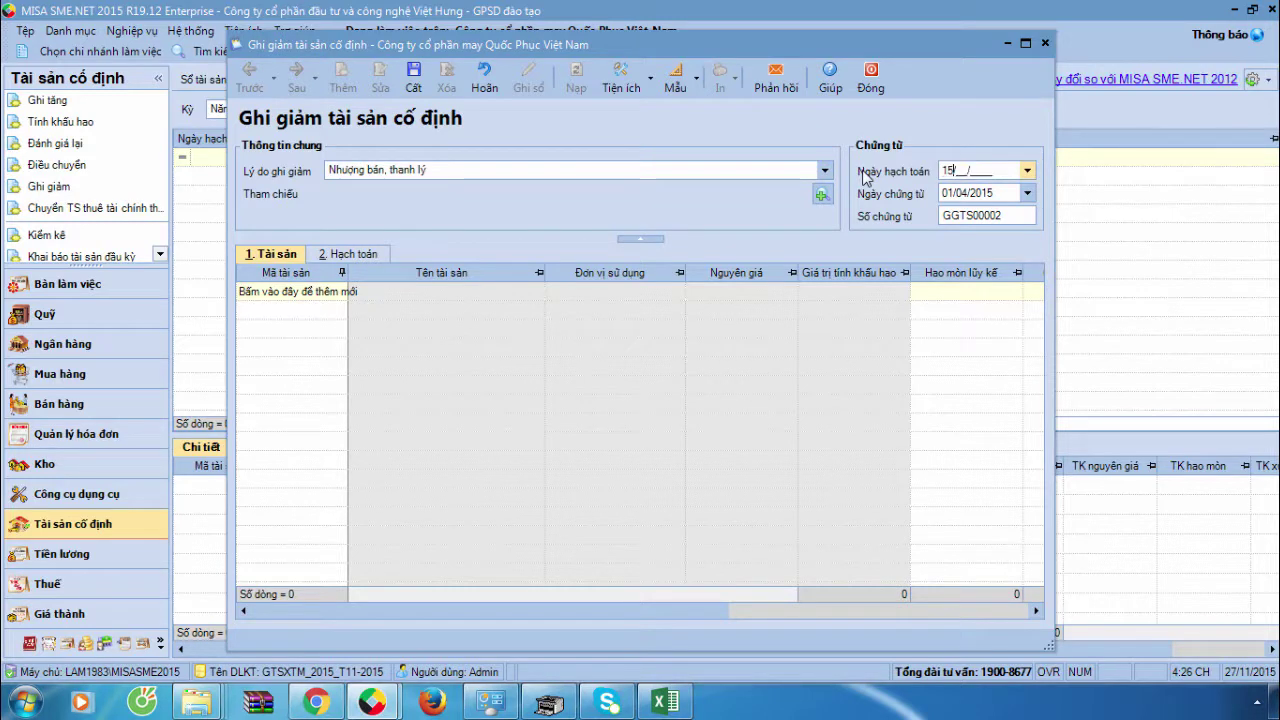
text(6/2015)
key(Tab)
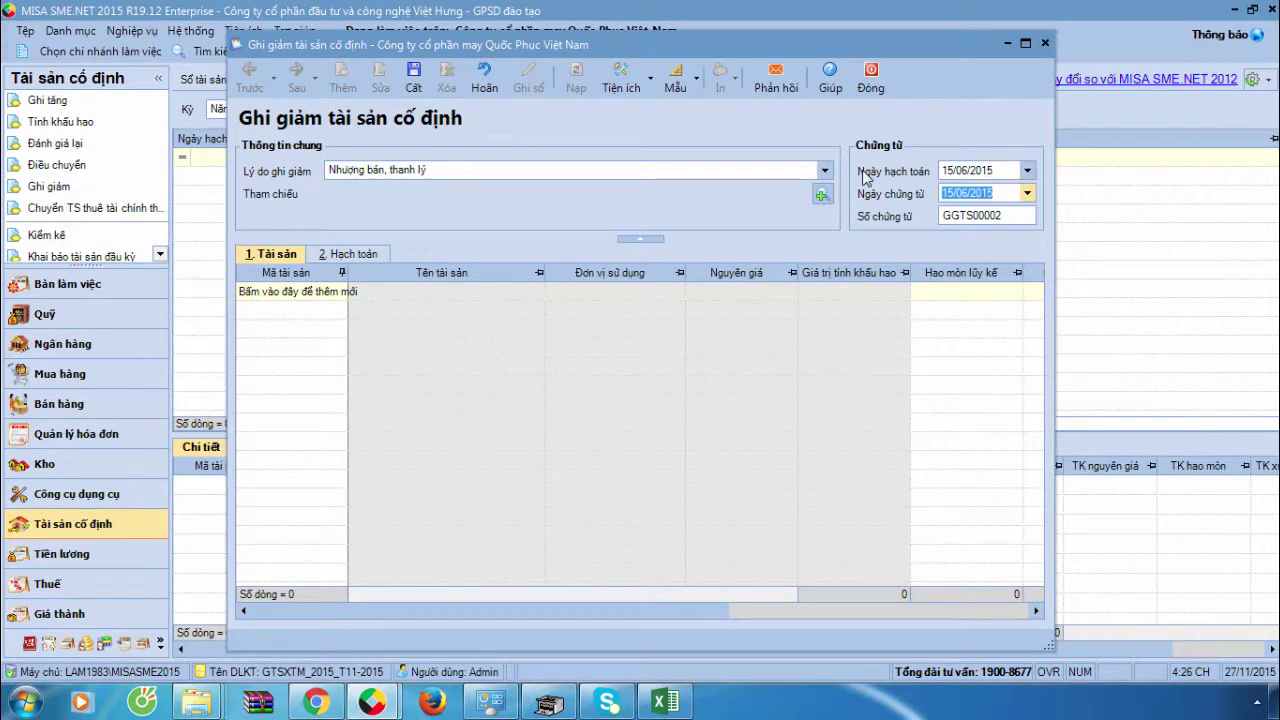
Step: Add asset TSCĐ05, Ô tô Innova, to the asset lines of the decrease voucher and fill in its values
click(340, 291)
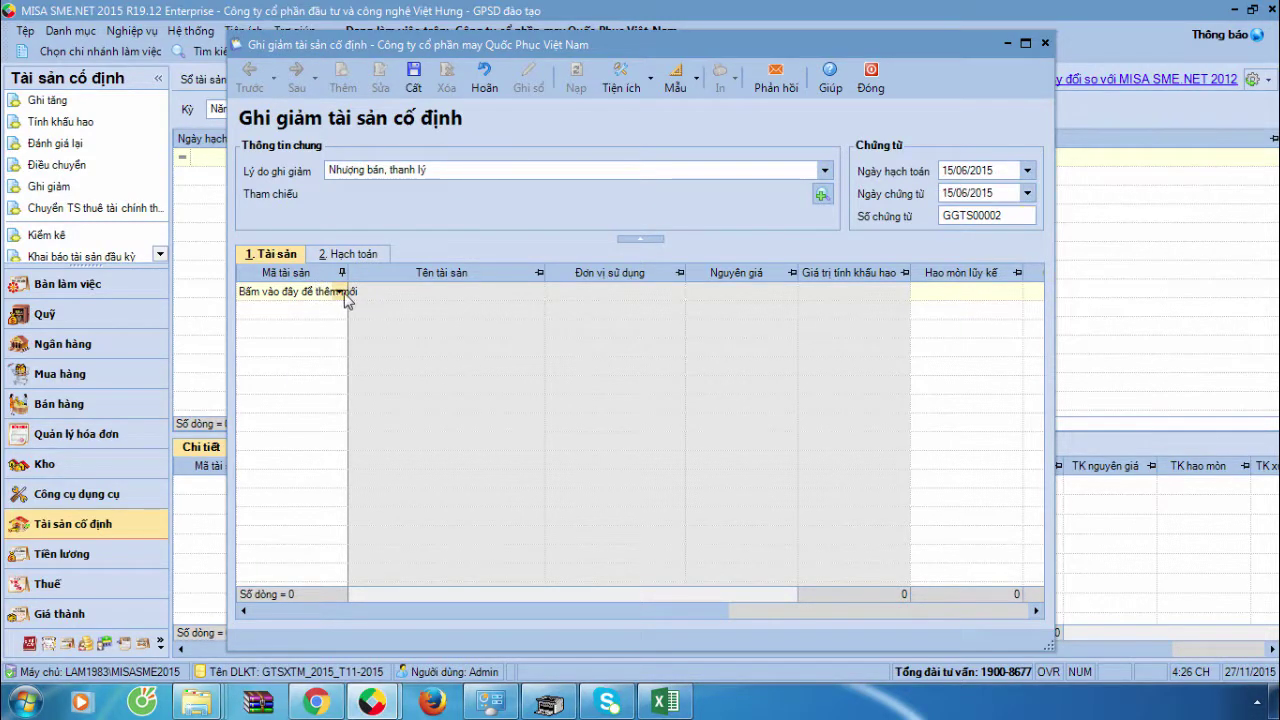
click(339, 291)
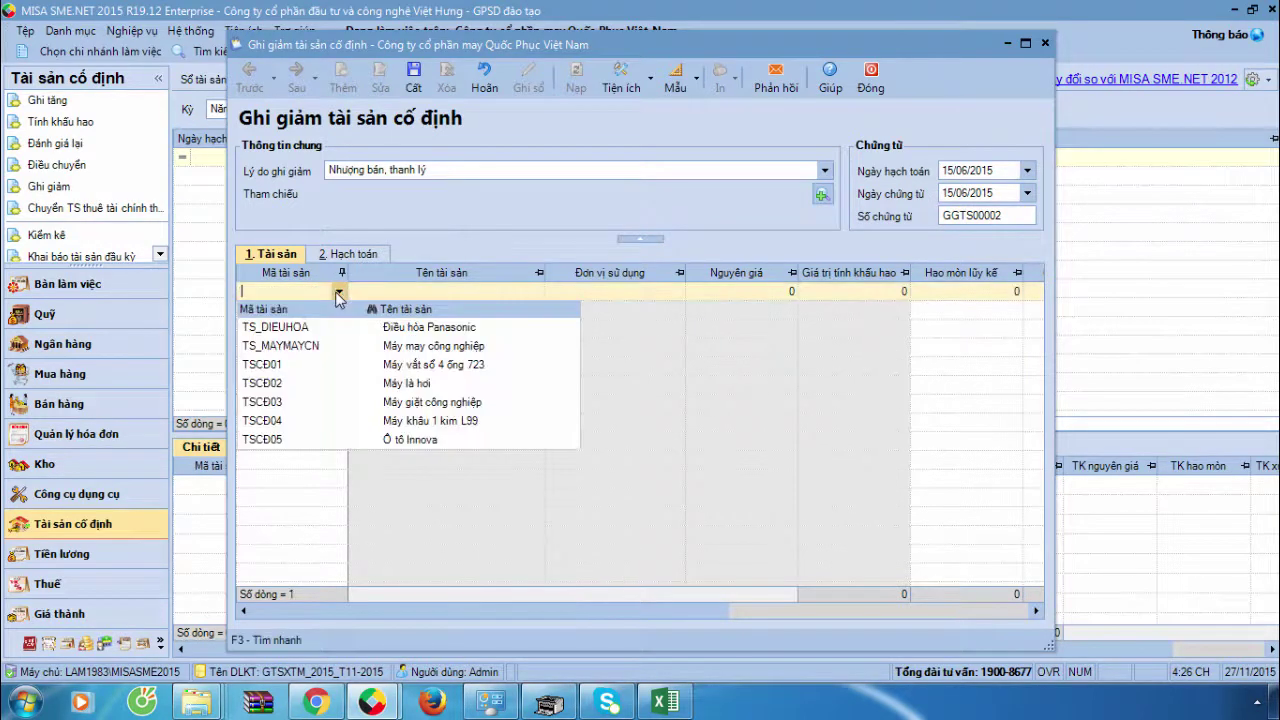
click(367, 441)
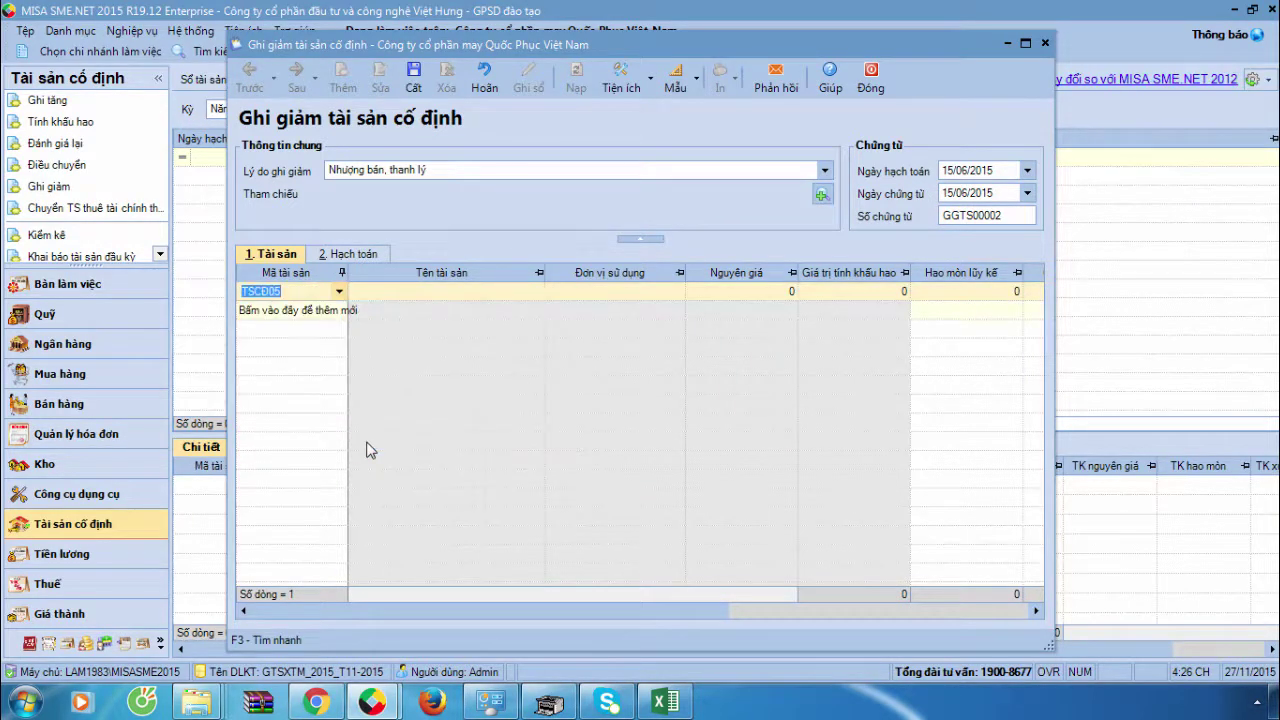
key(Tab)
key(Tab)
key(Tab)
key(Tab)
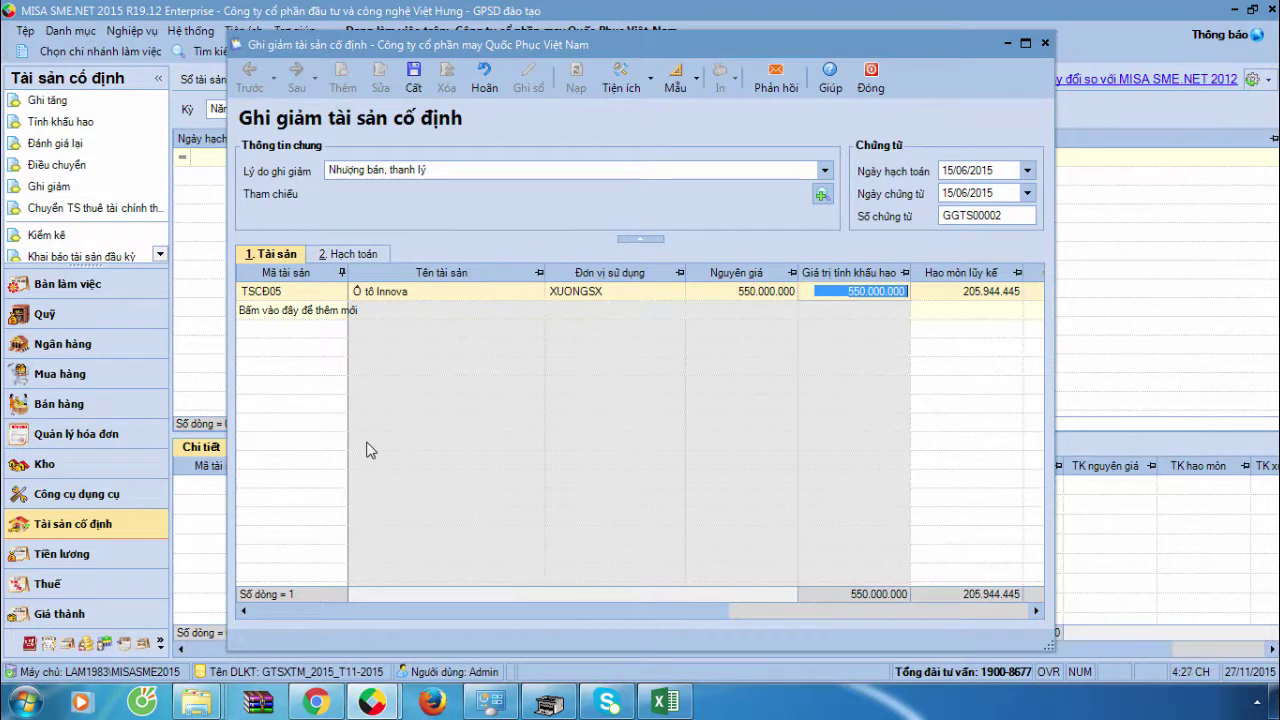
key(Tab)
Step: Compare the Innova's accumulated depreciation and residual value on the voucher with the Excel calculation, then return to MISA SME.NET
click(800, 292)
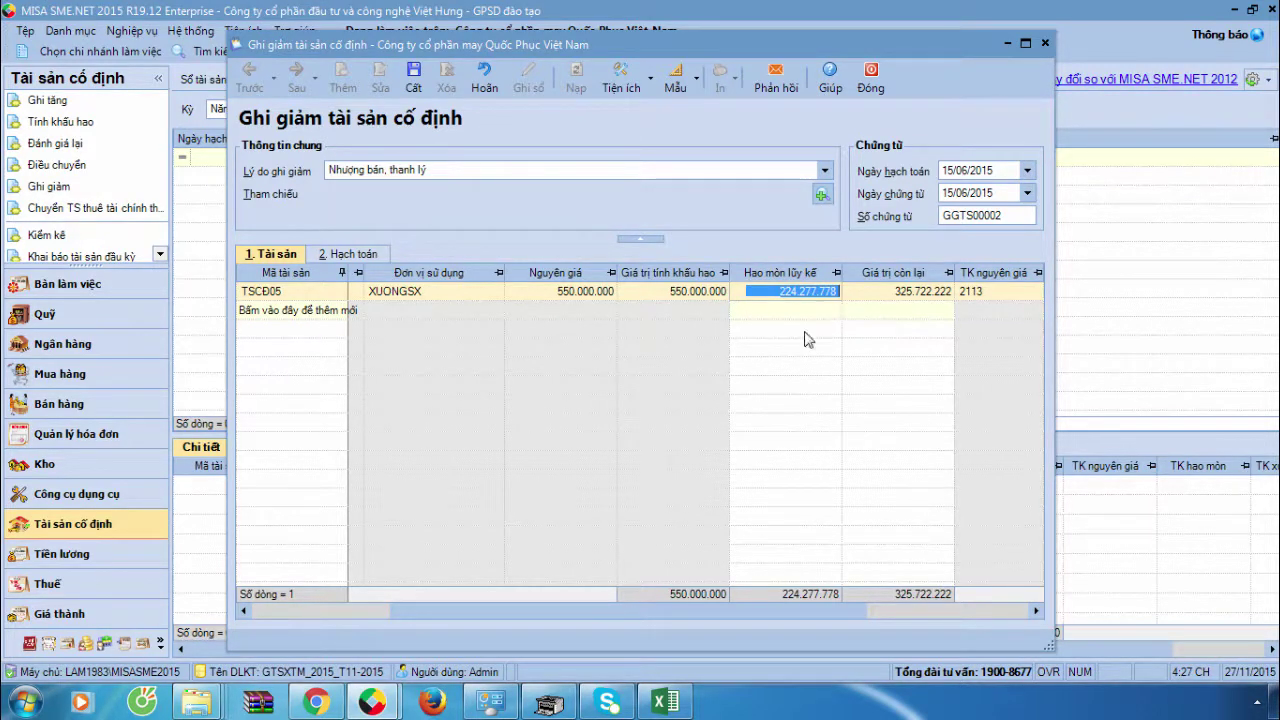
click(665, 702)
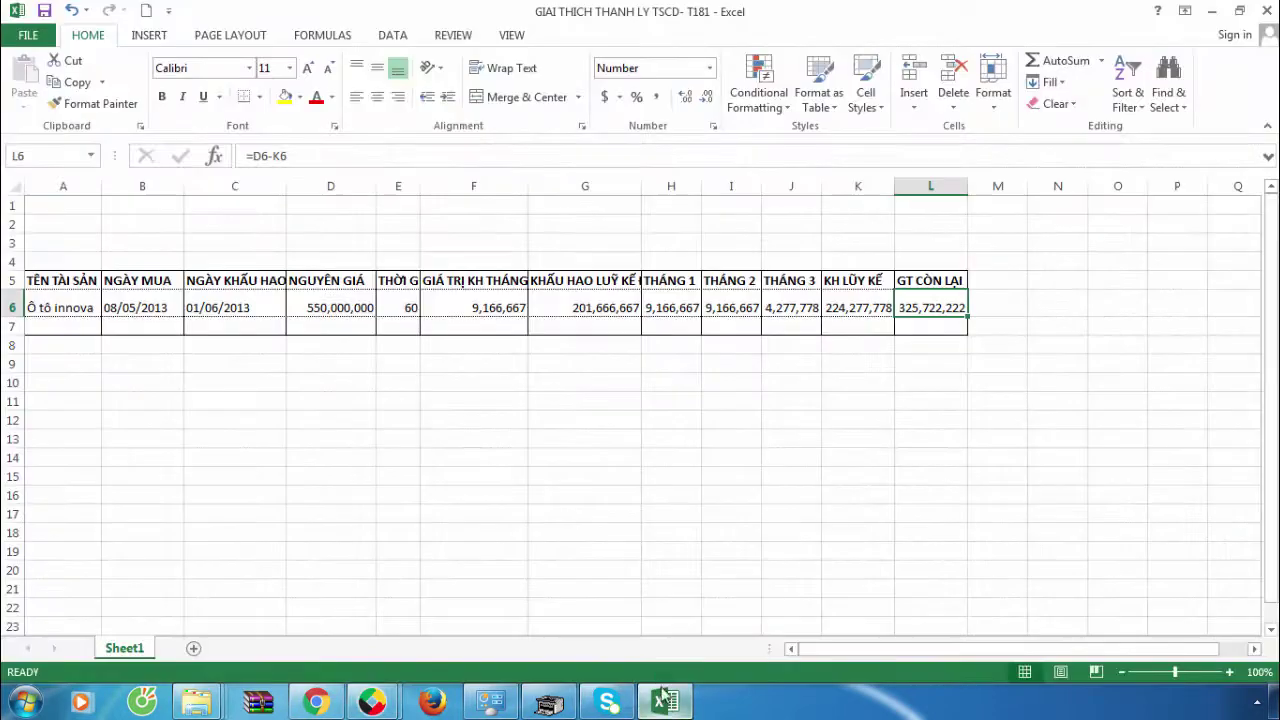
click(515, 311)
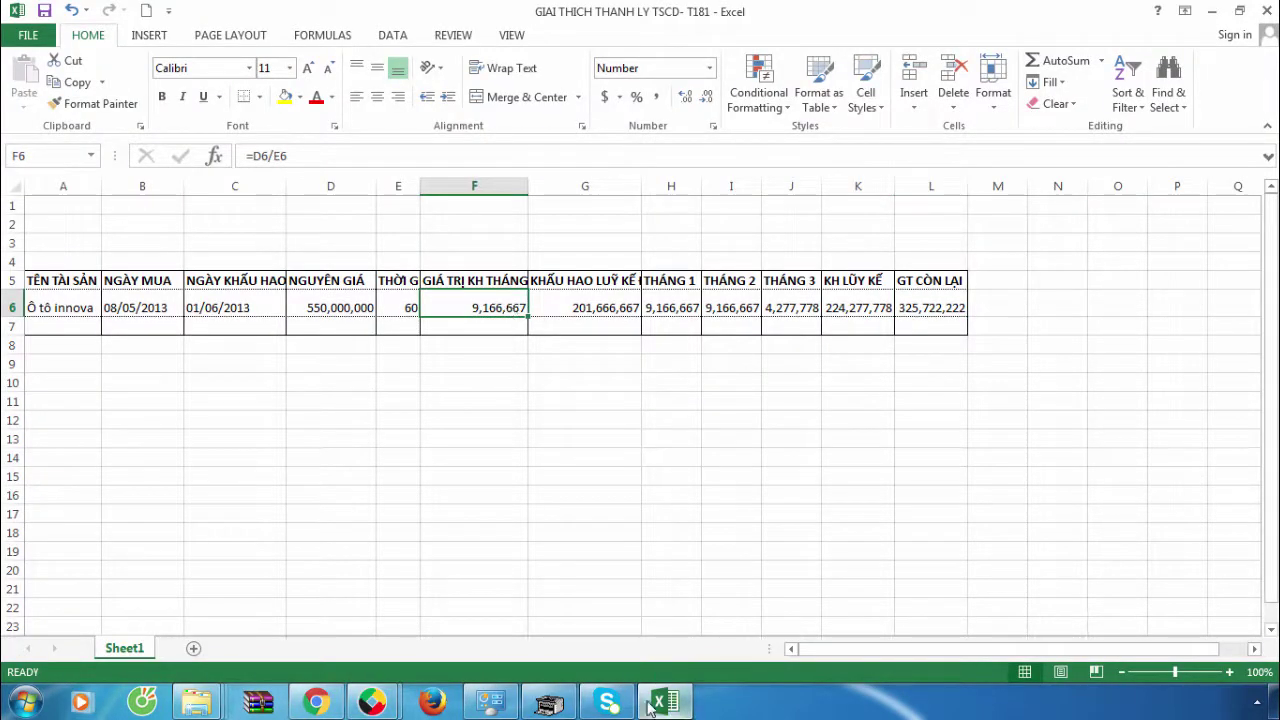
click(372, 702)
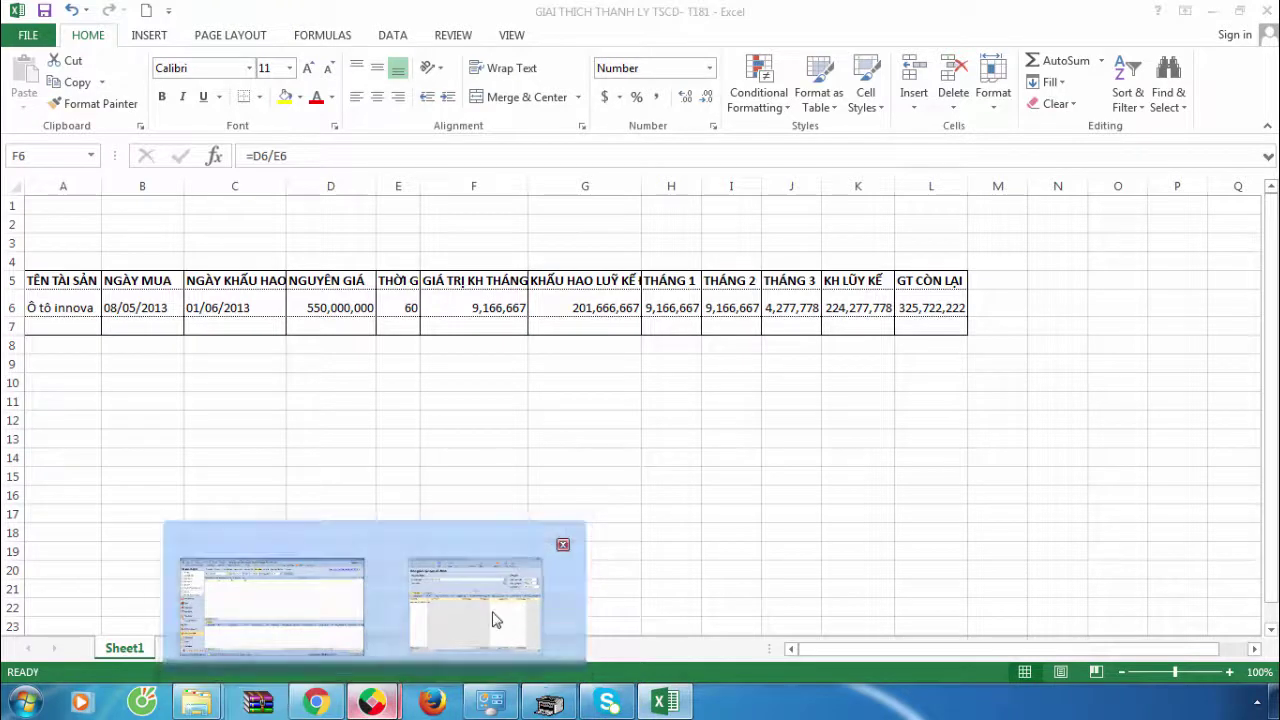
click(491, 611)
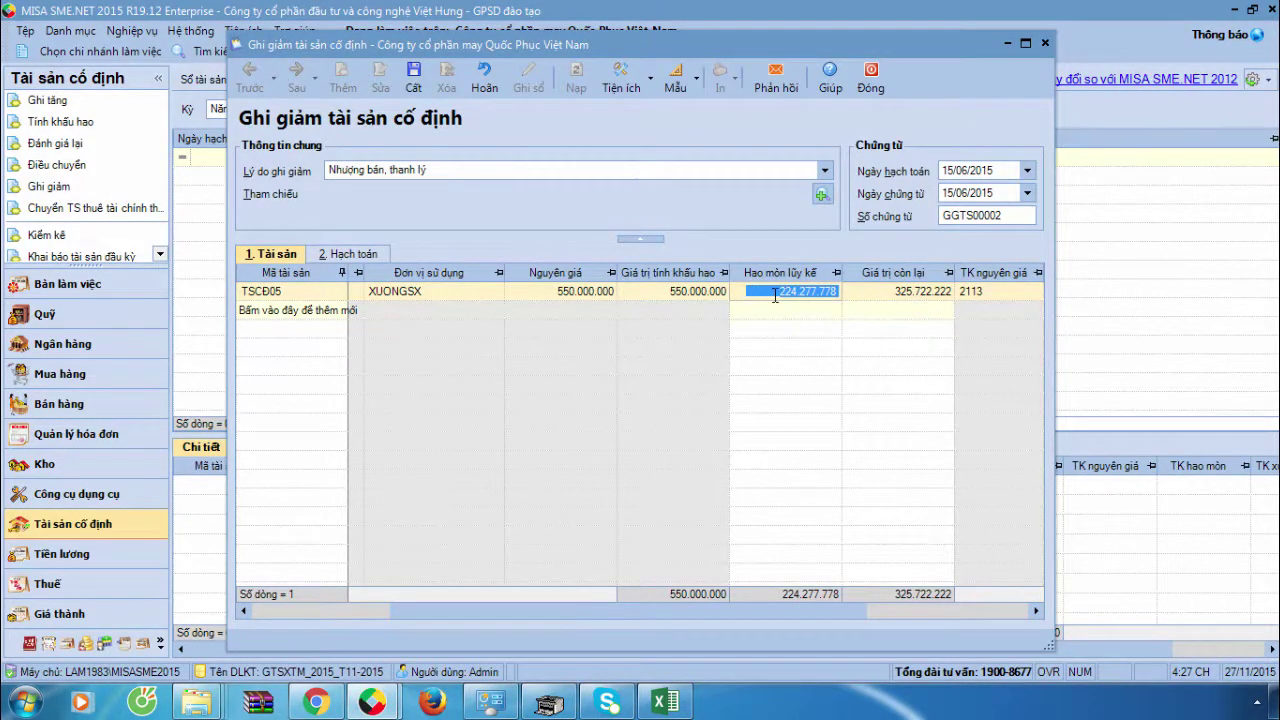
Step: Examine the debit accounts, credit accounts and amounts of the accumulated depreciation and residual value entries
click(364, 258)
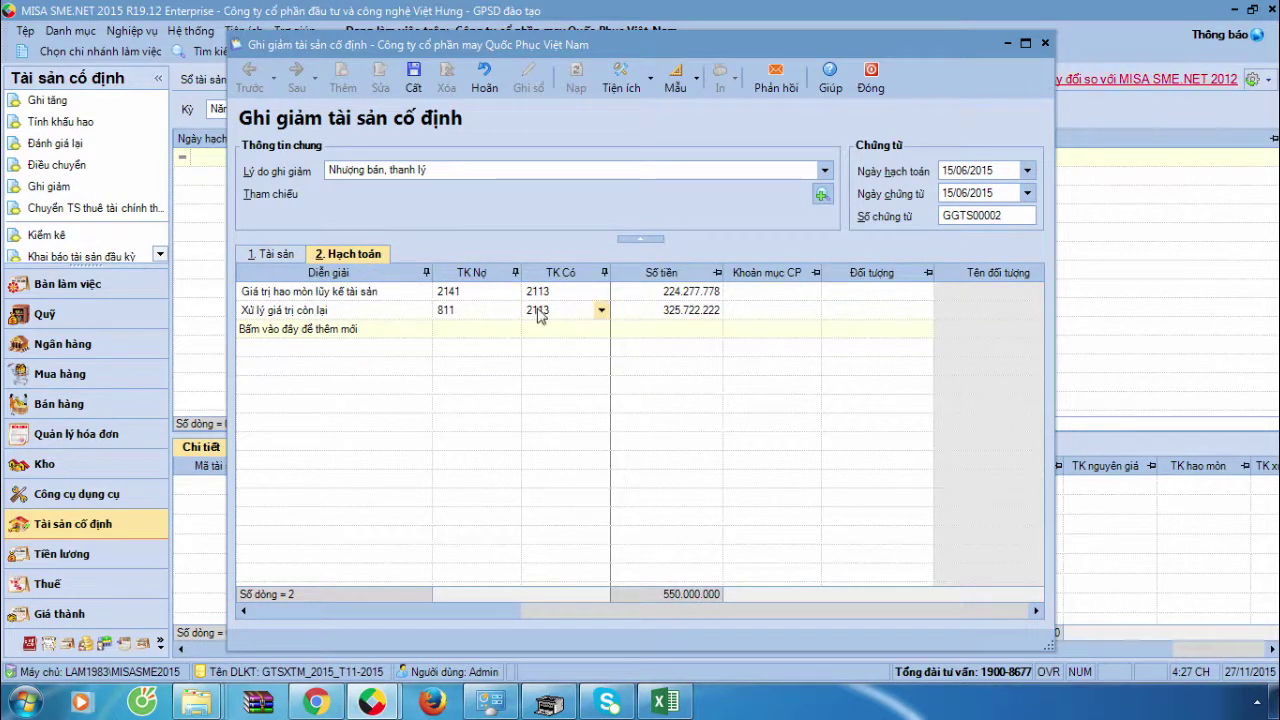
click(464, 291)
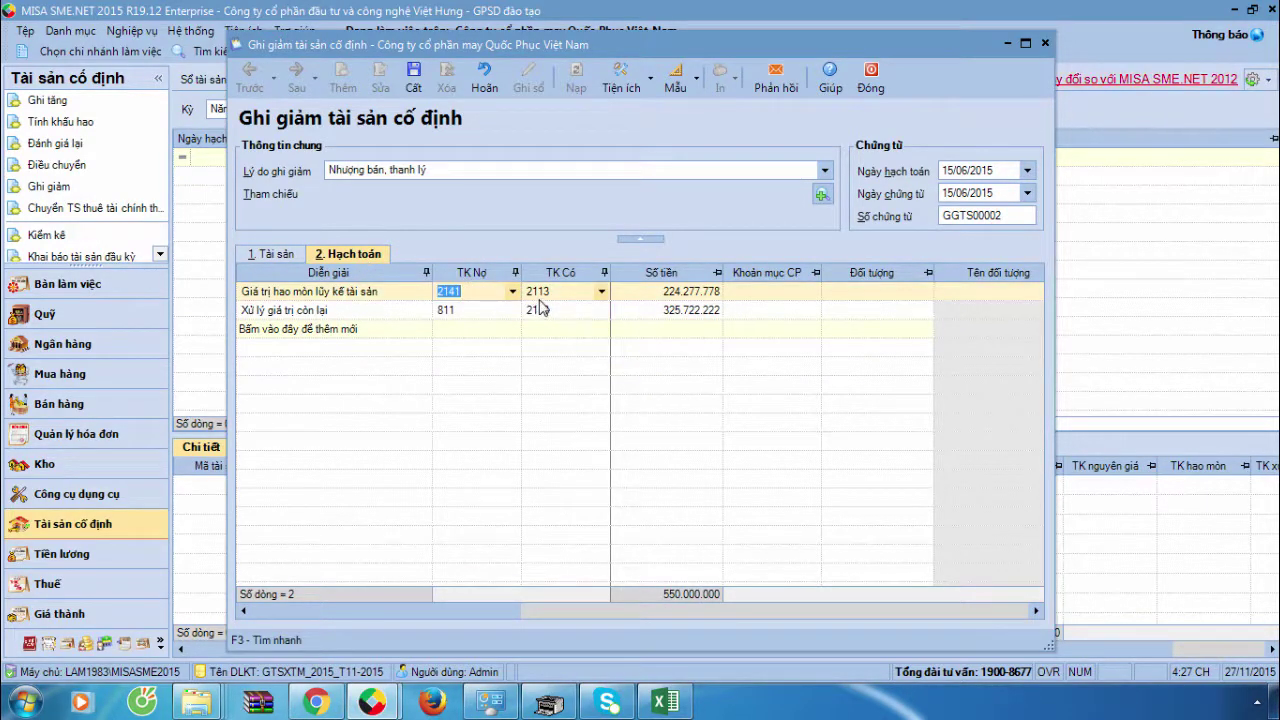
click(601, 291)
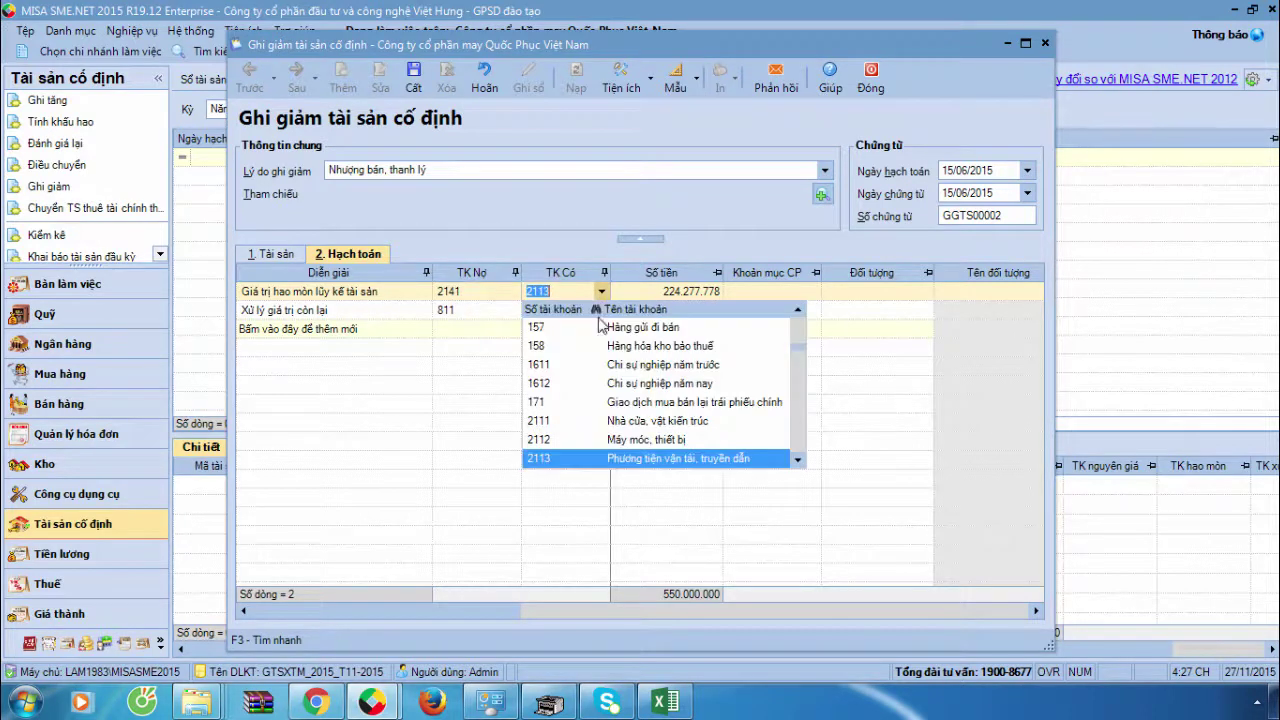
click(587, 460)
click(485, 311)
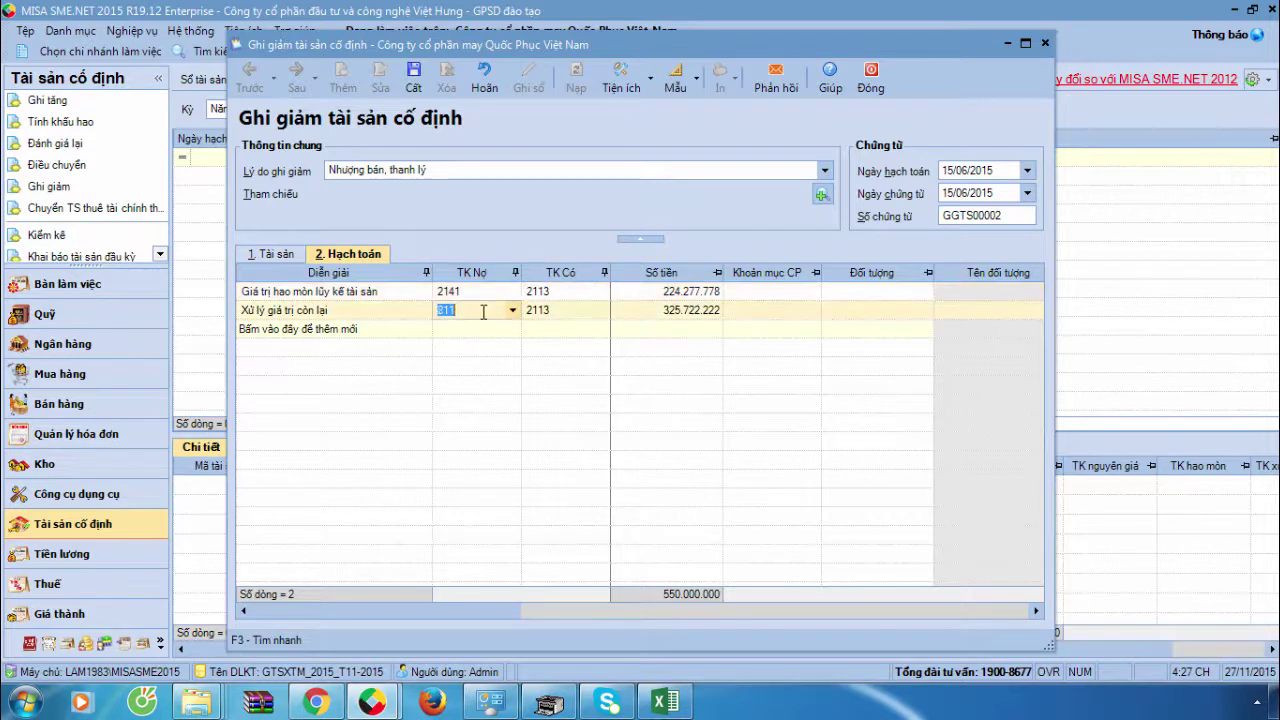
click(545, 316)
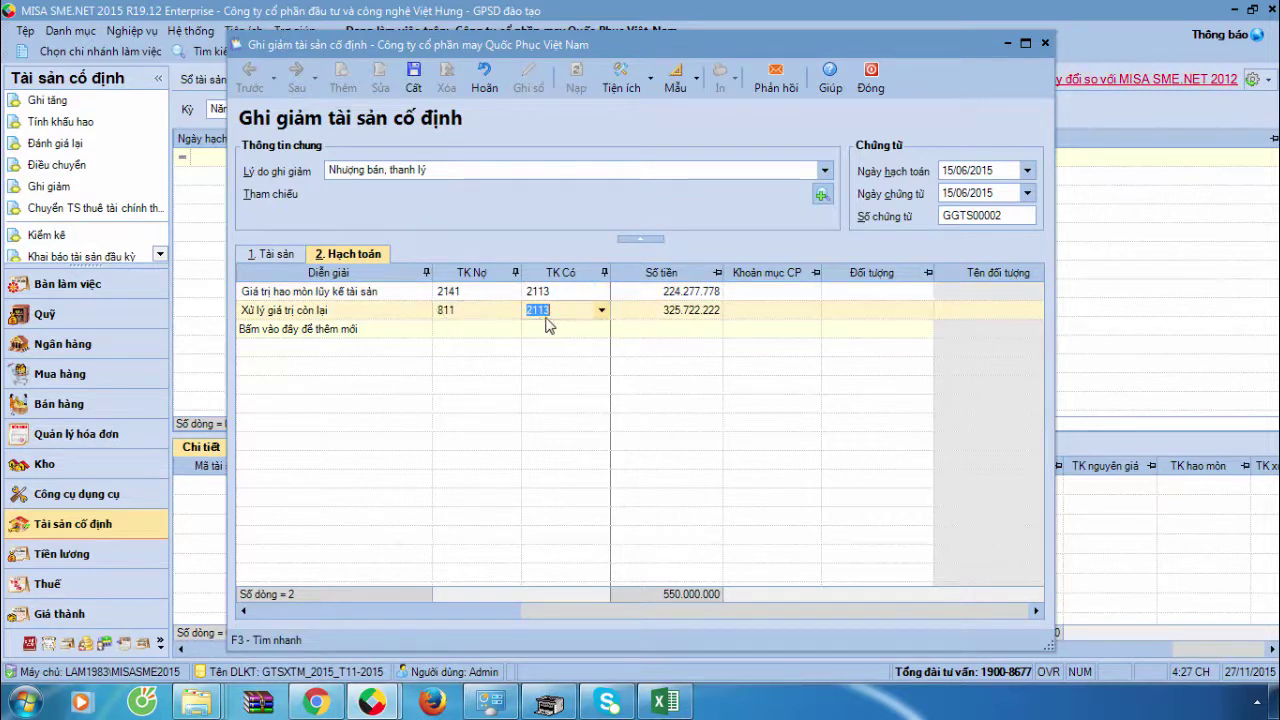
click(703, 313)
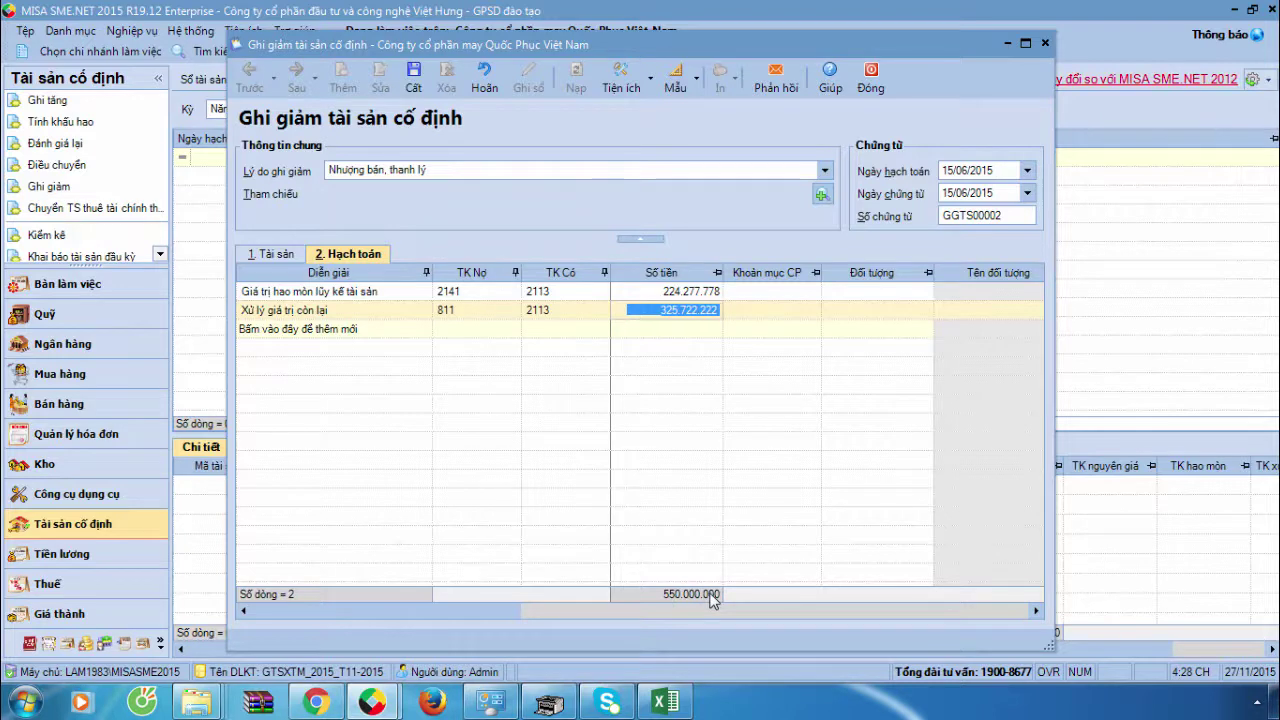
Step: Save and close the asset decrease voucher and go to the Bán hàng module
click(427, 88)
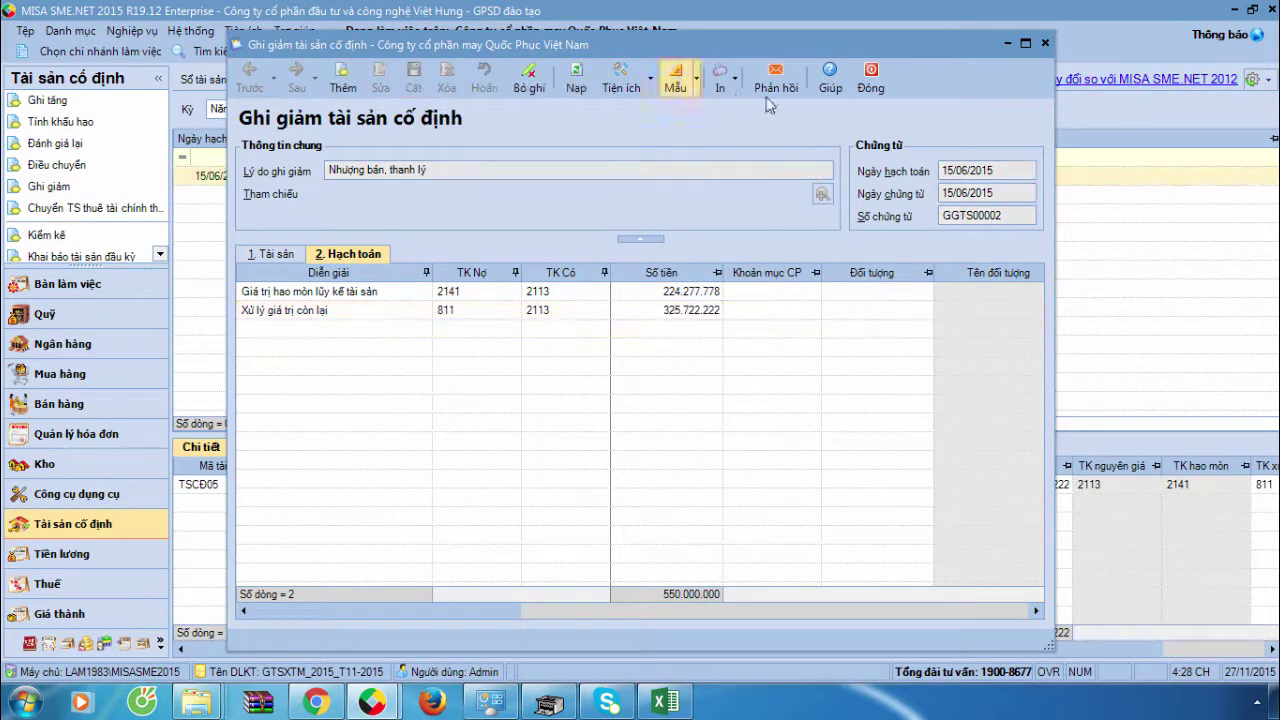
click(871, 78)
click(84, 412)
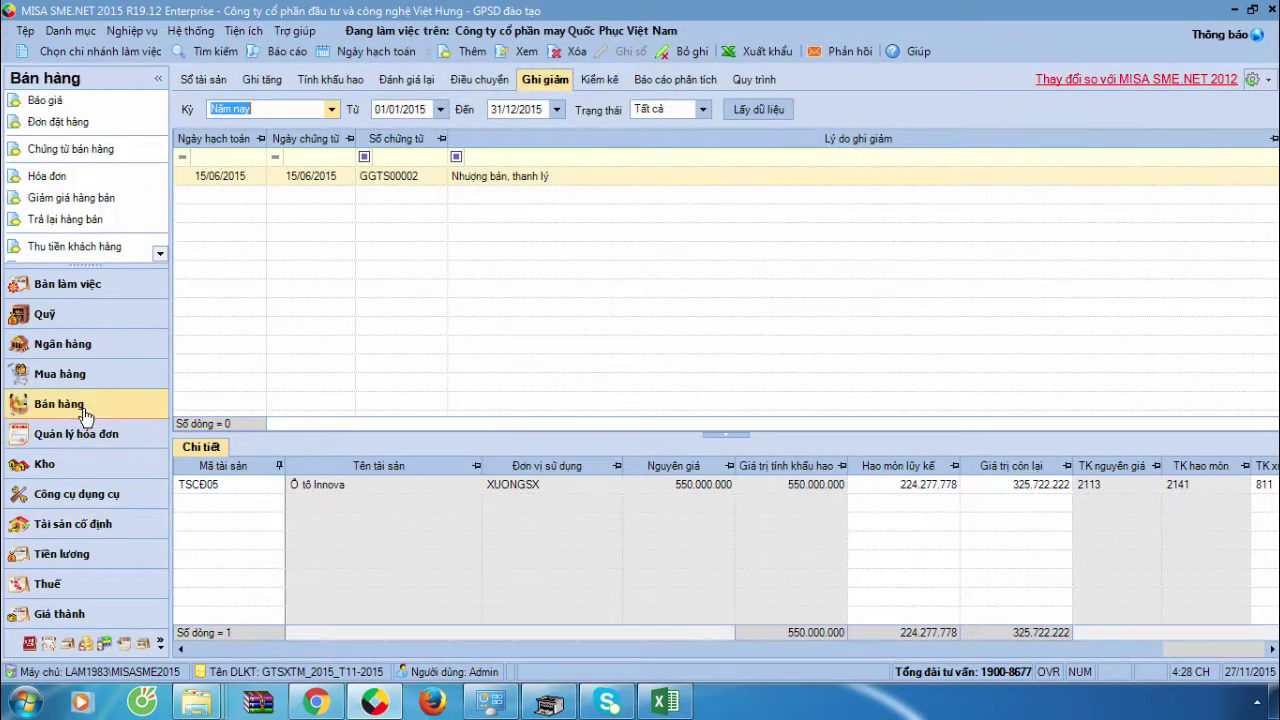
Step: Switch to Chrome and examine the Innova sales invoice and the bank credit notice for its payment
click(316, 702)
mouse_move(380, 530)
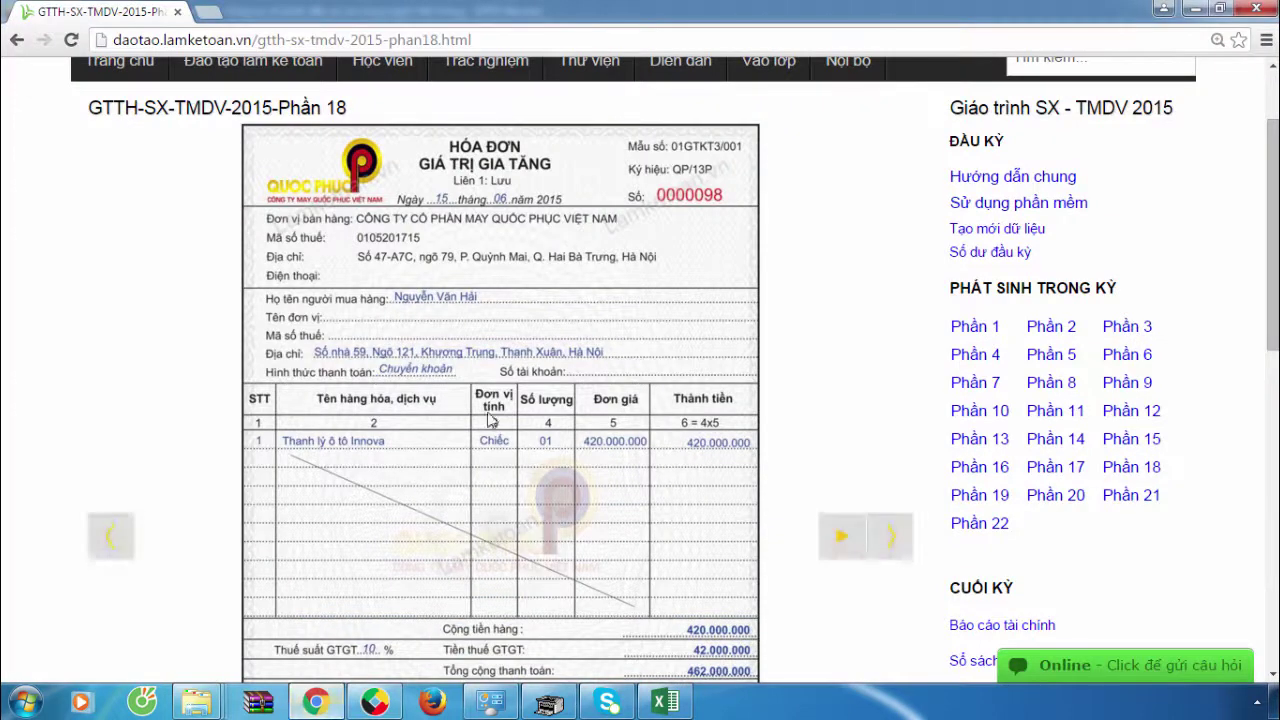
click(888, 538)
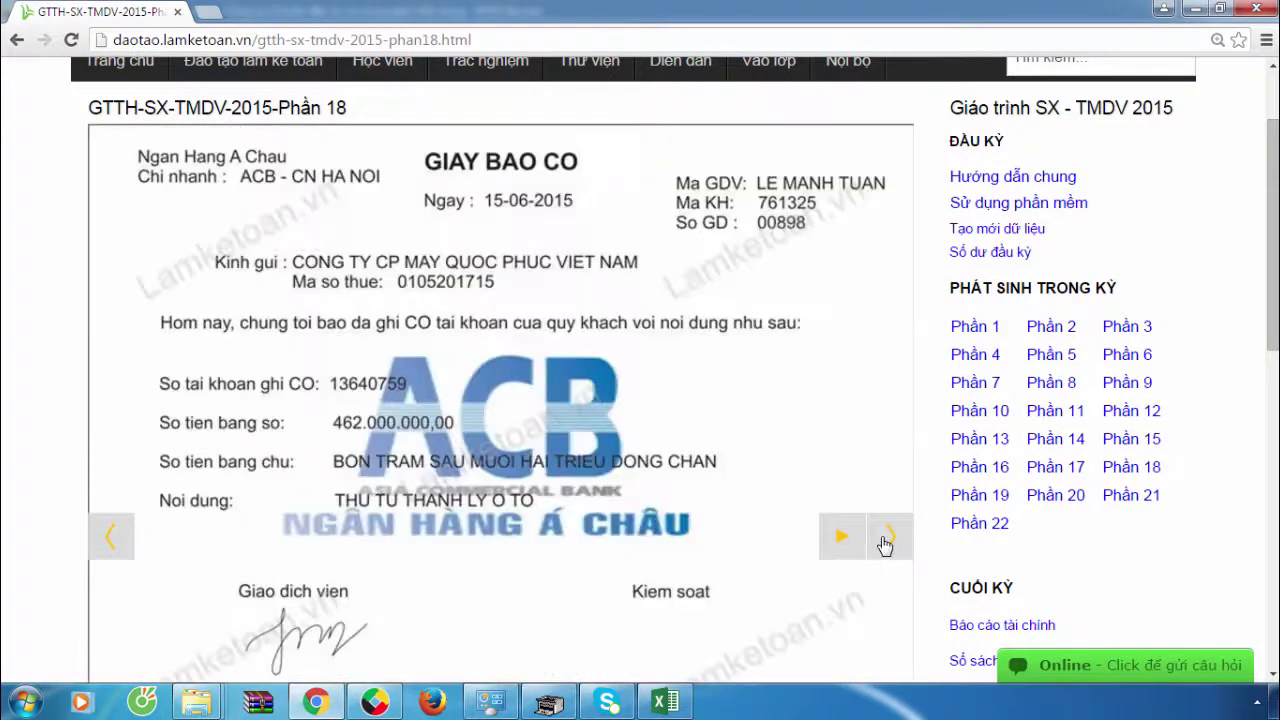
click(110, 540)
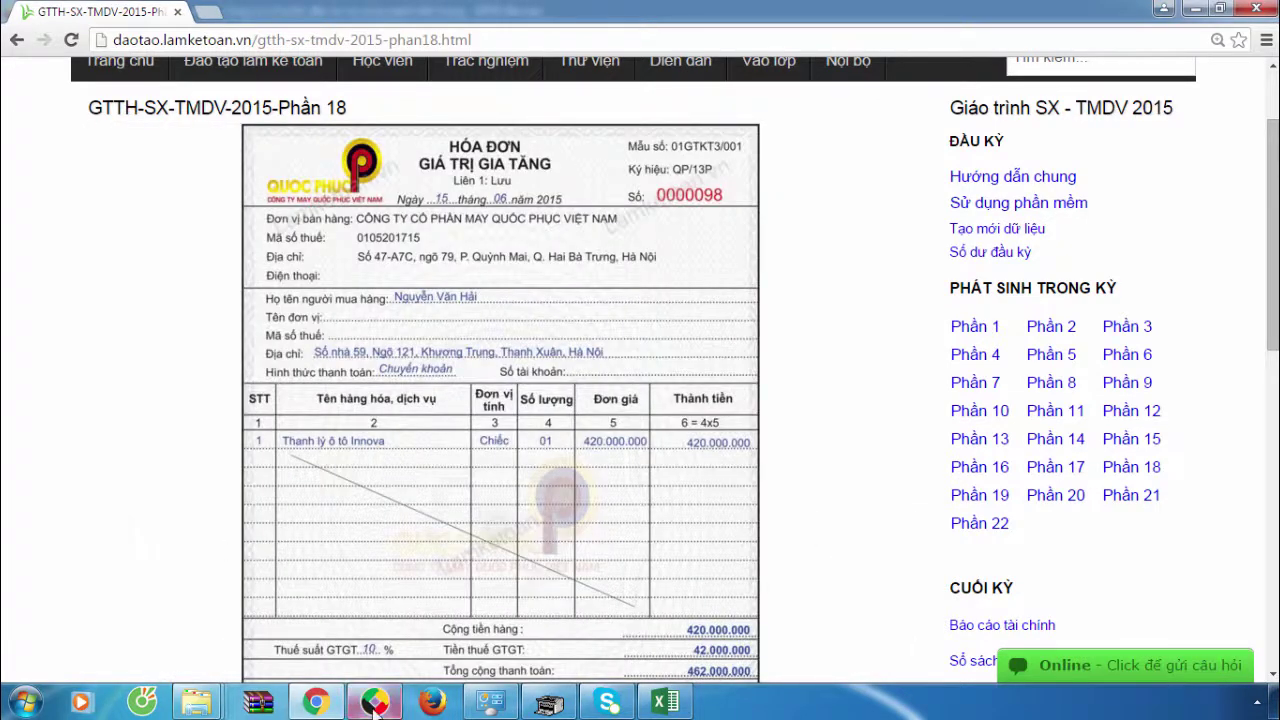
Step: Switch to MISA SME.NET and start a domestic sales voucher marked Chưa thu tiền, without the accompanying warehouse issue slip
mouse_move(378, 702)
click(352, 617)
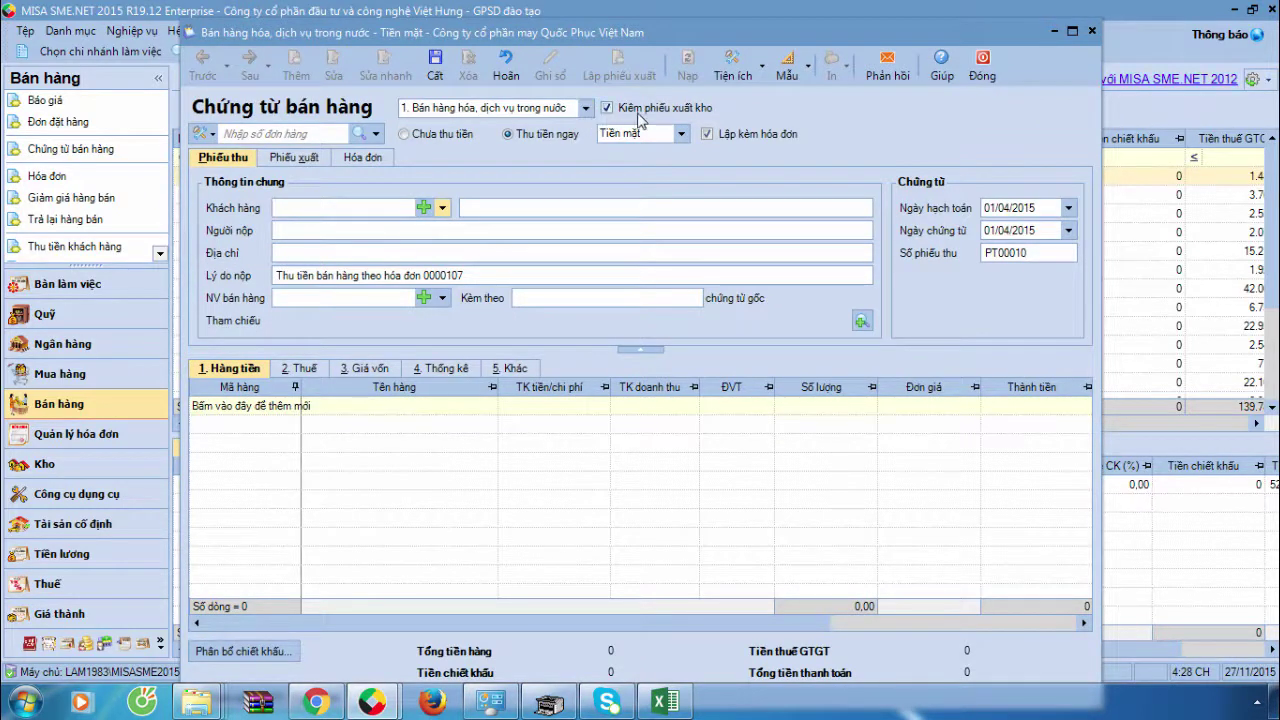
click(606, 110)
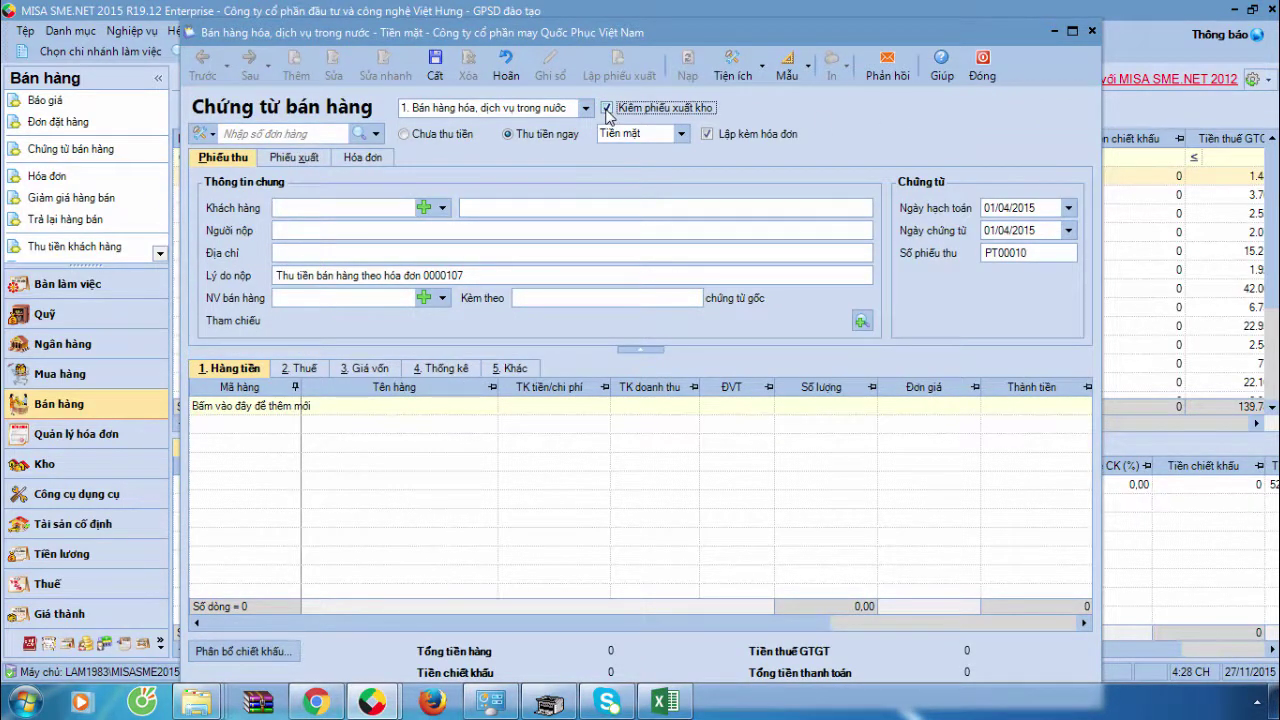
click(606, 109)
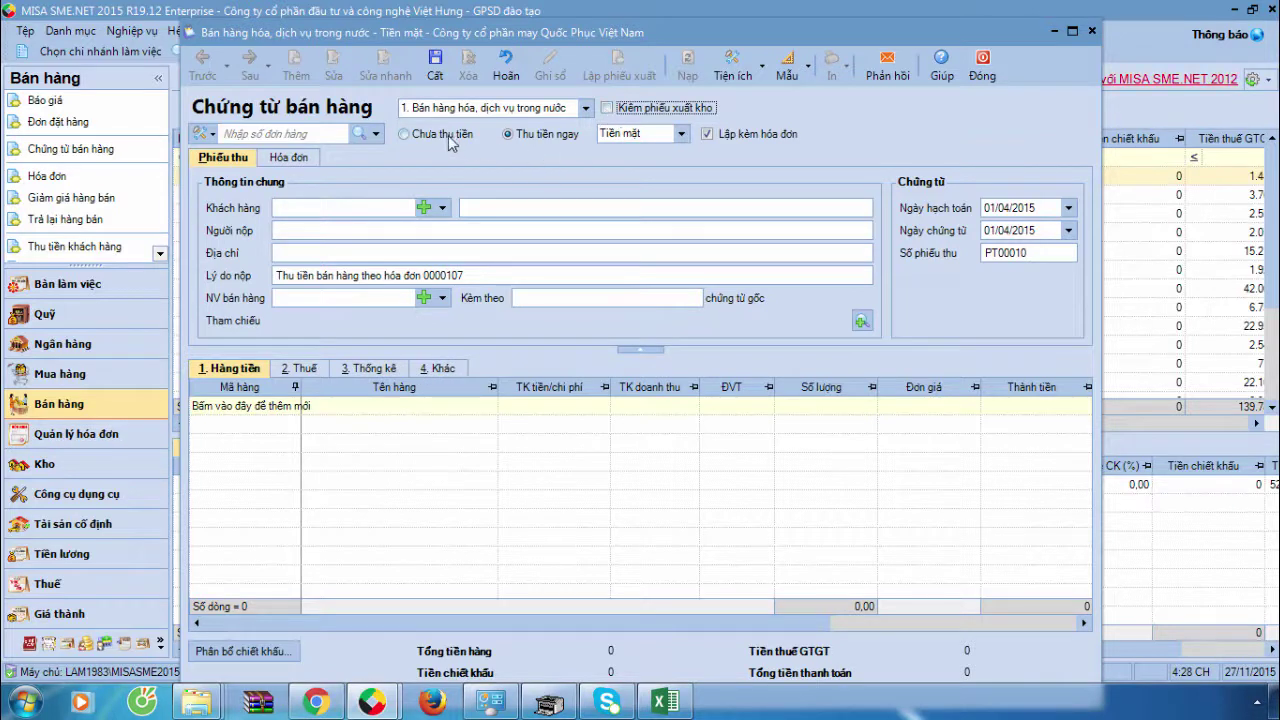
click(411, 140)
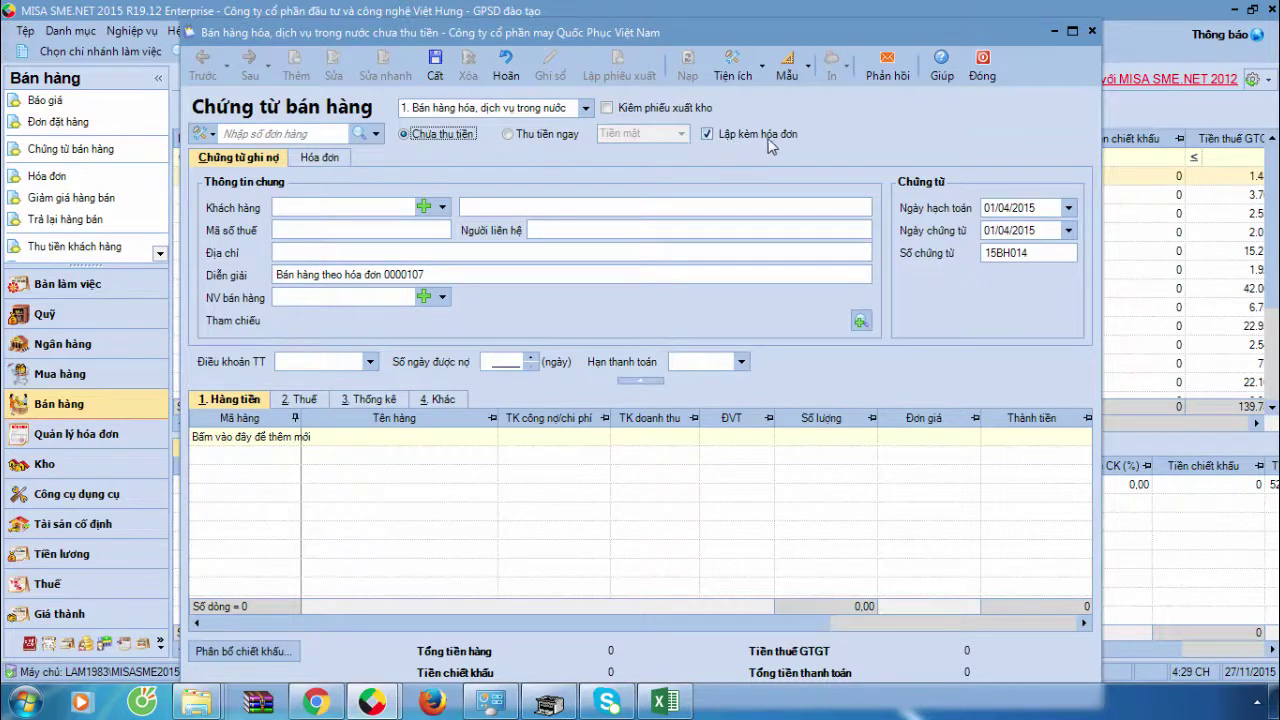
Step: Select the individual buyer from the invoice as customer and enter the description "Bán thanh lý ô tô innova theo số hóa đơn ...."
click(449, 209)
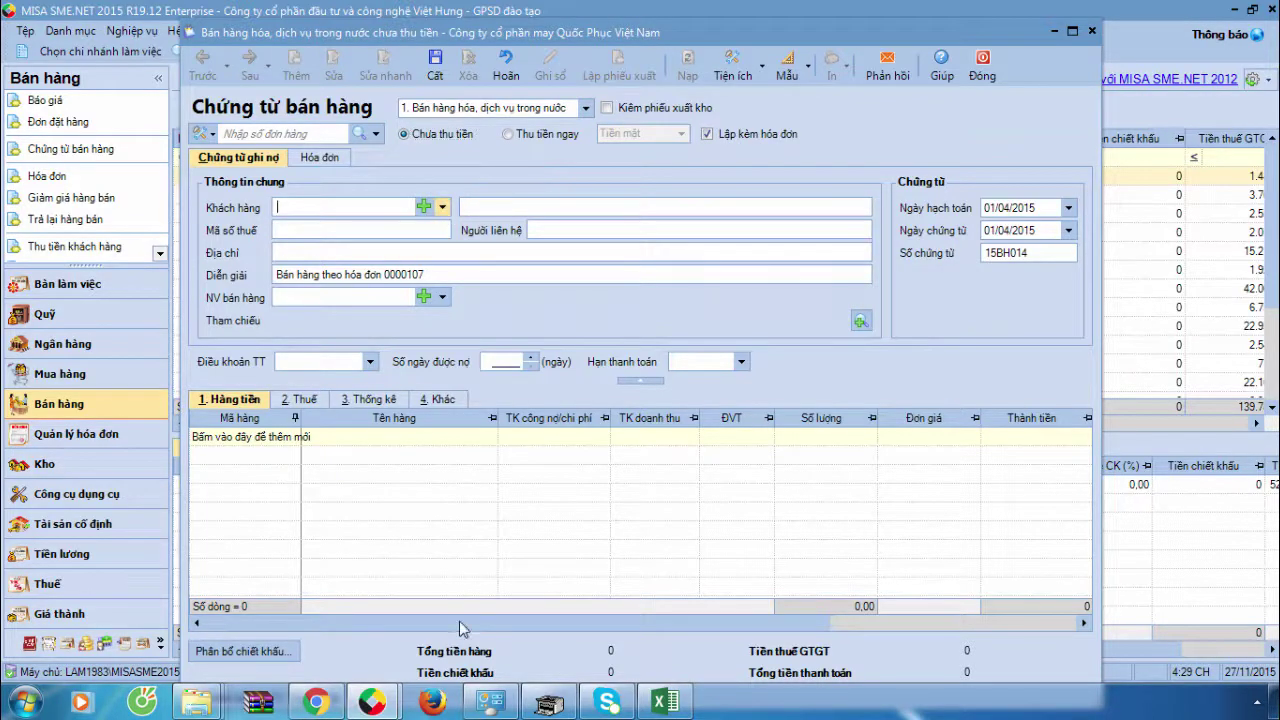
text(nv)
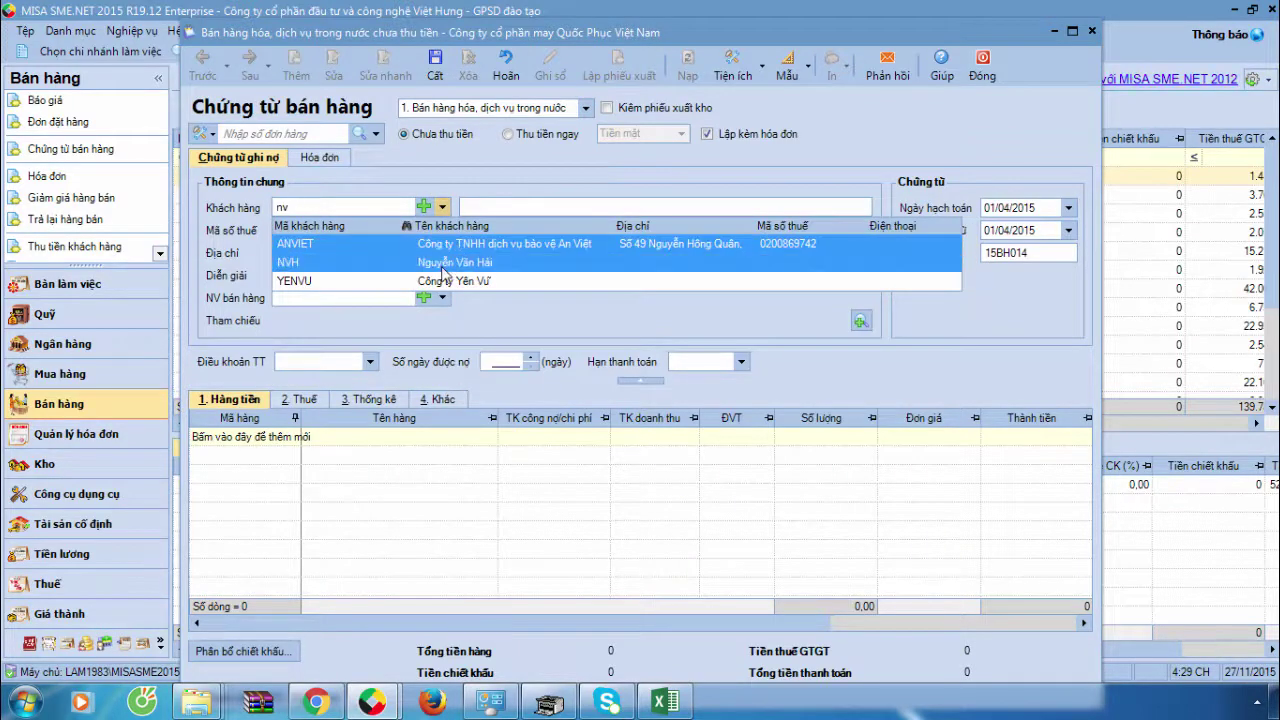
click(460, 262)
click(524, 274)
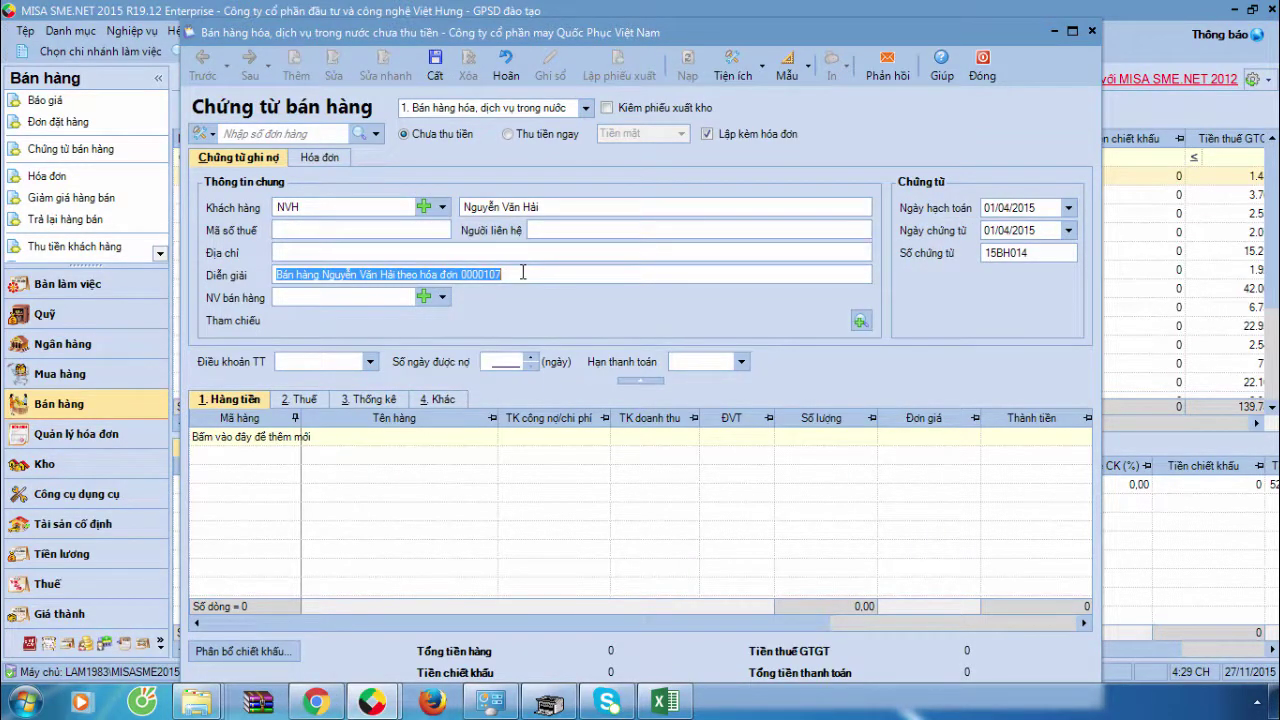
text(Bán thanh lý ô tô in)
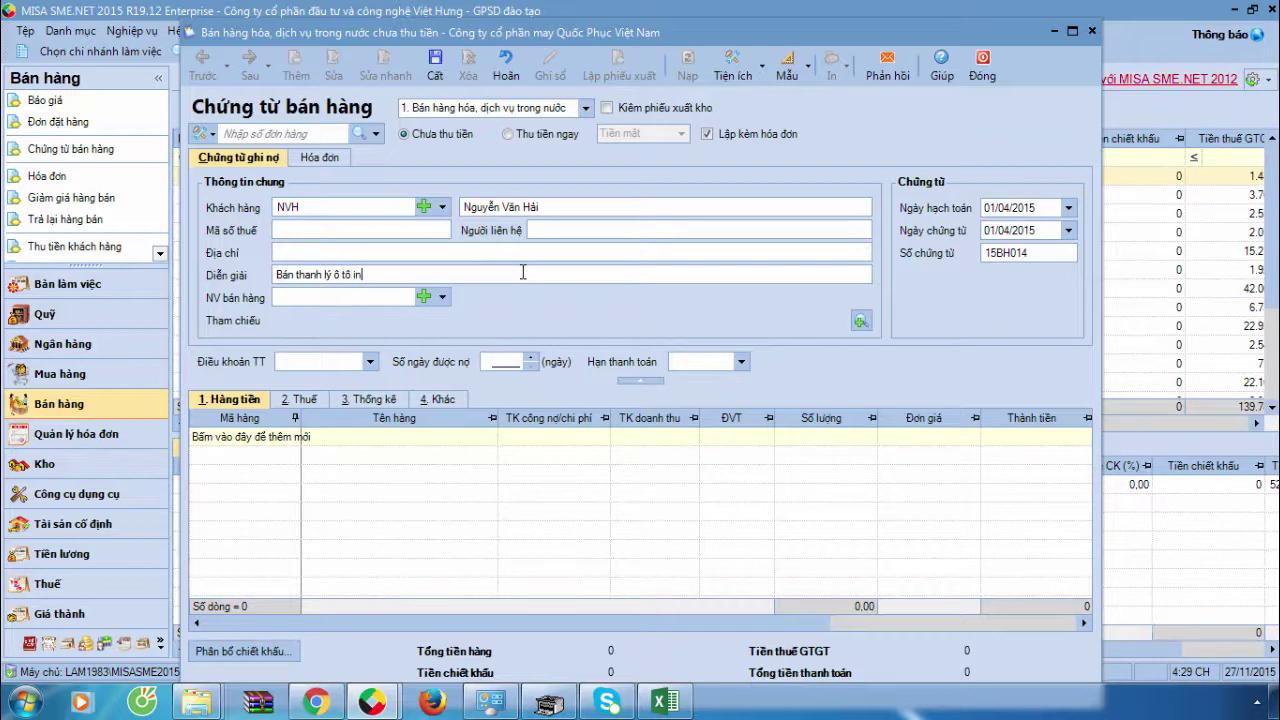
text(nova theo soố hóa đơn ....)
Step: Set the posting date and document date of the sales voucher to 15/06/2015
click(1040, 208)
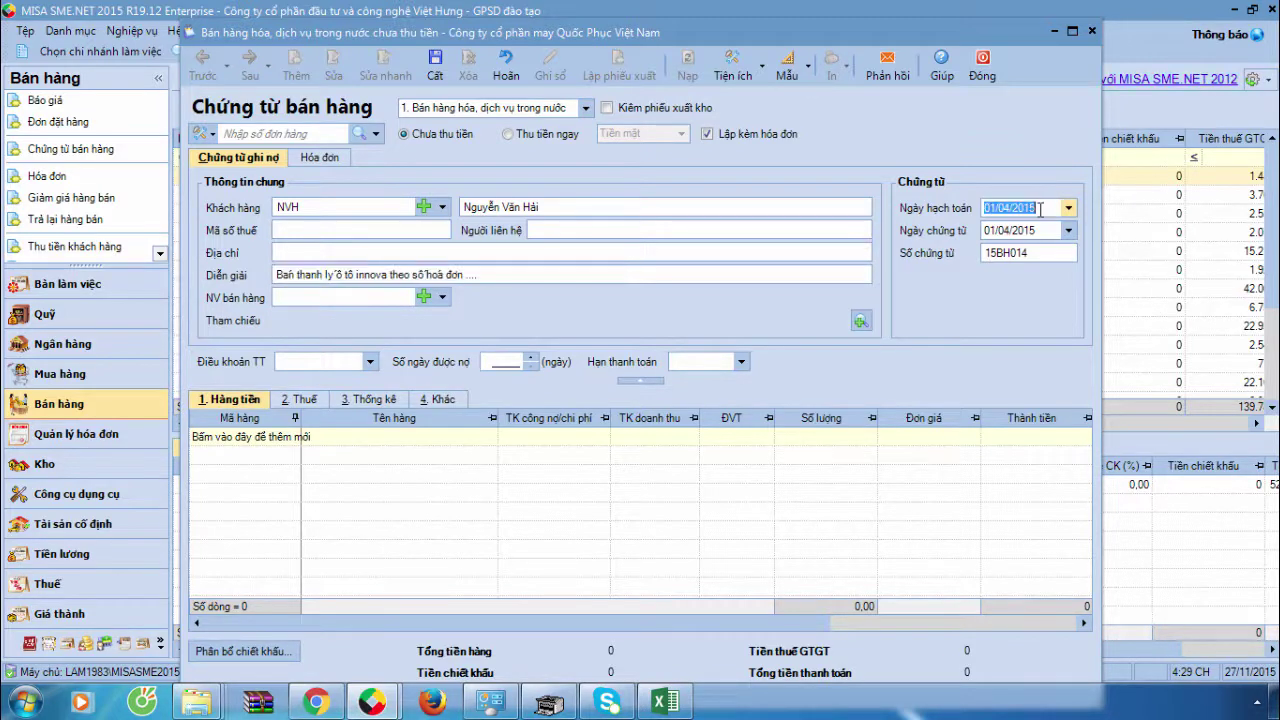
text(15/06/2015)
key(Tab)
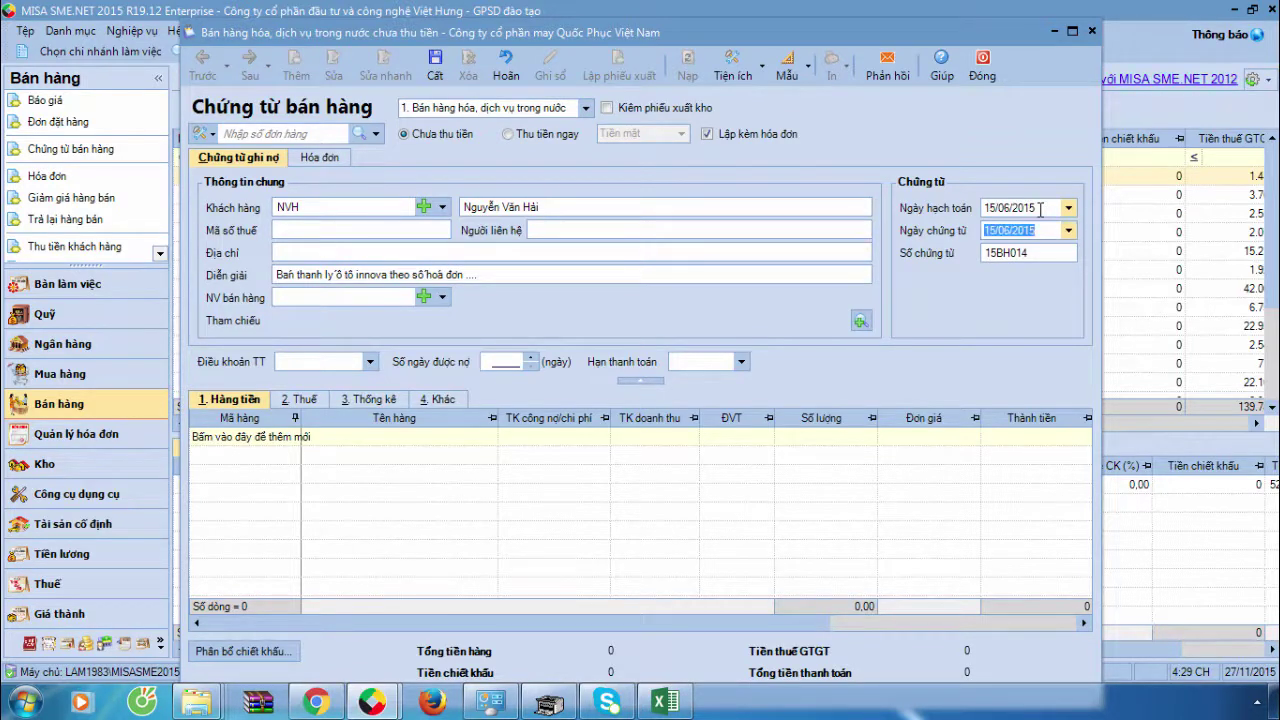
Step: Create a new item from the voucher's first goods line with the code THANHLY and the name "Thanh lý ô tô"
click(295, 438)
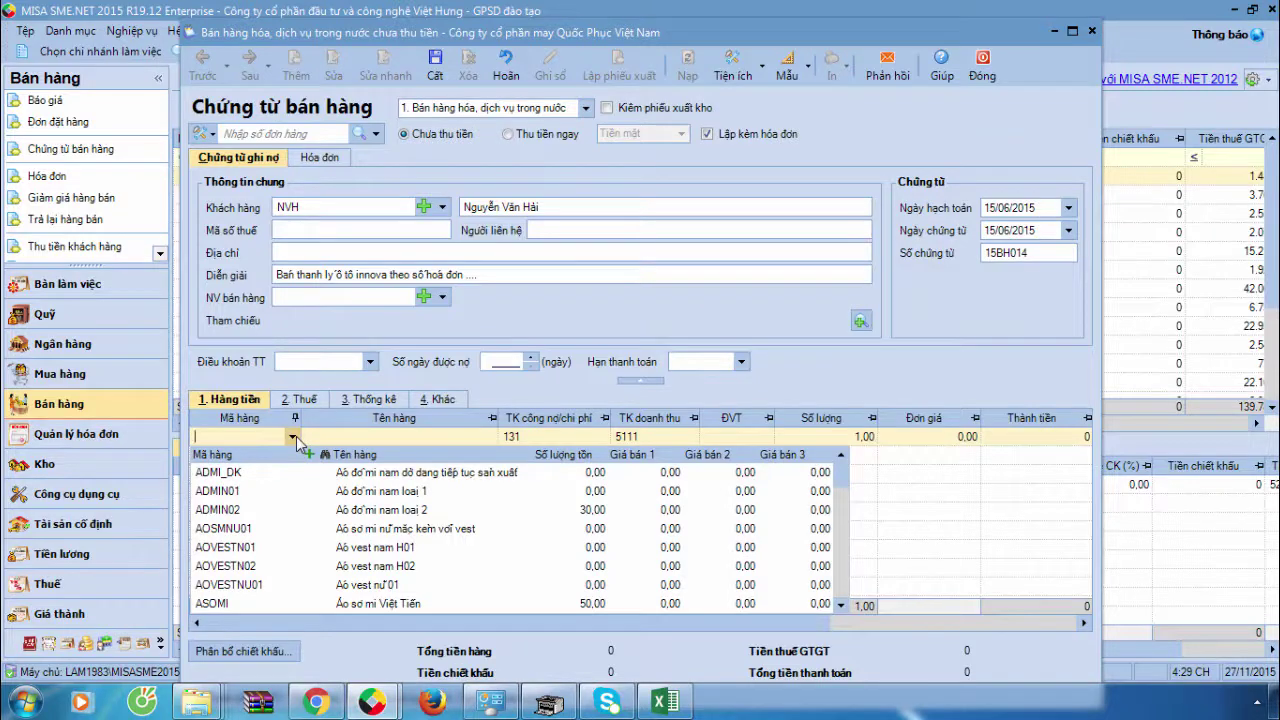
click(309, 452)
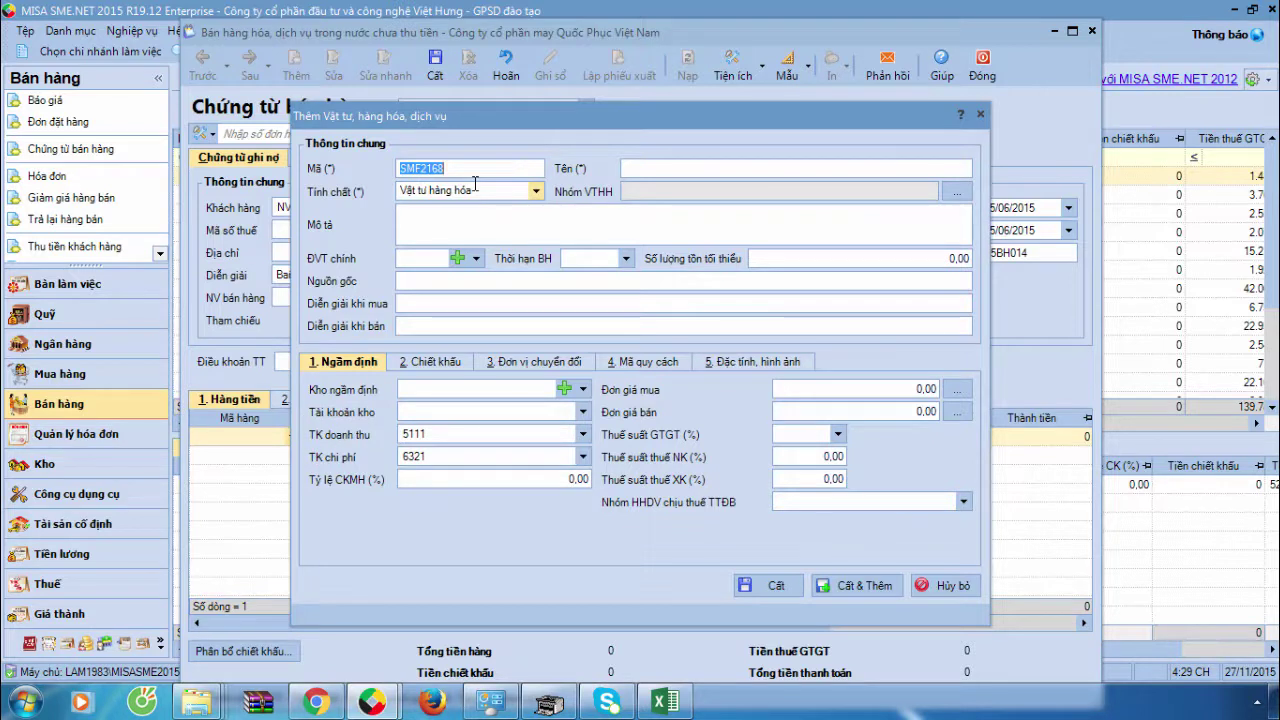
text(THANHLY)
key(Tab)
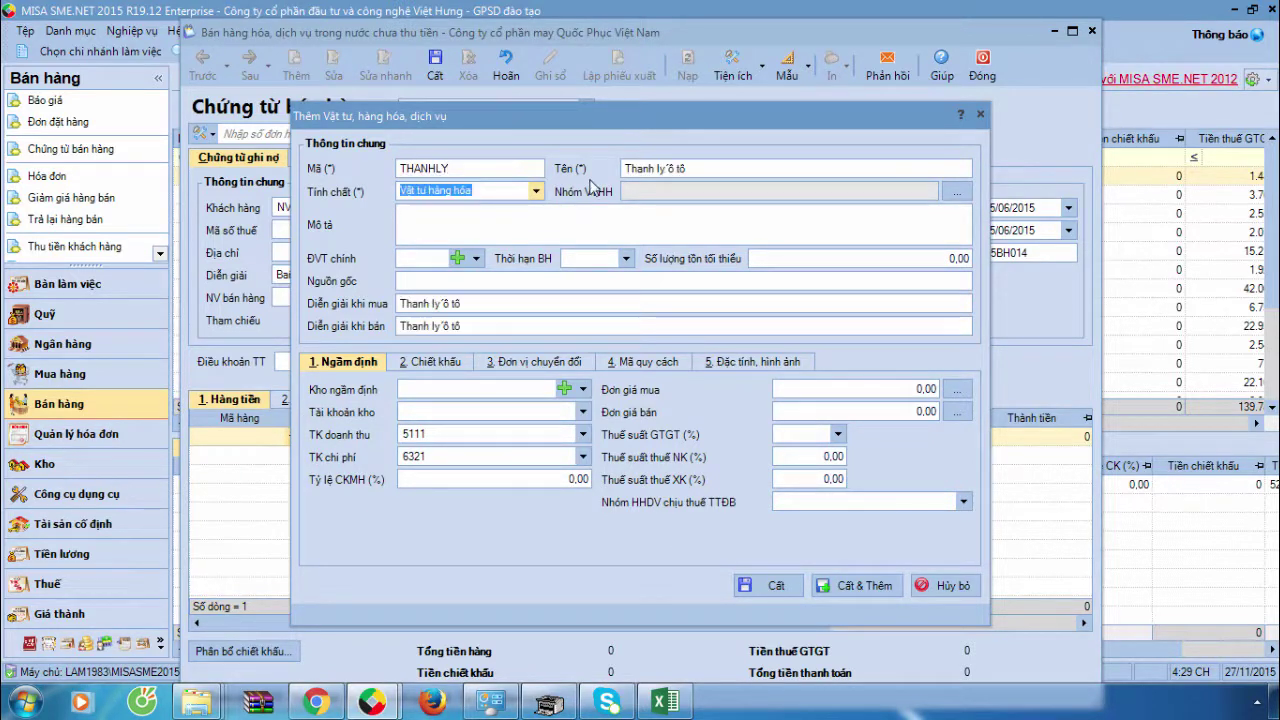
Step: Set the new item's nature to Dịch vụ and assign it to the item group DV
click(536, 191)
click(497, 234)
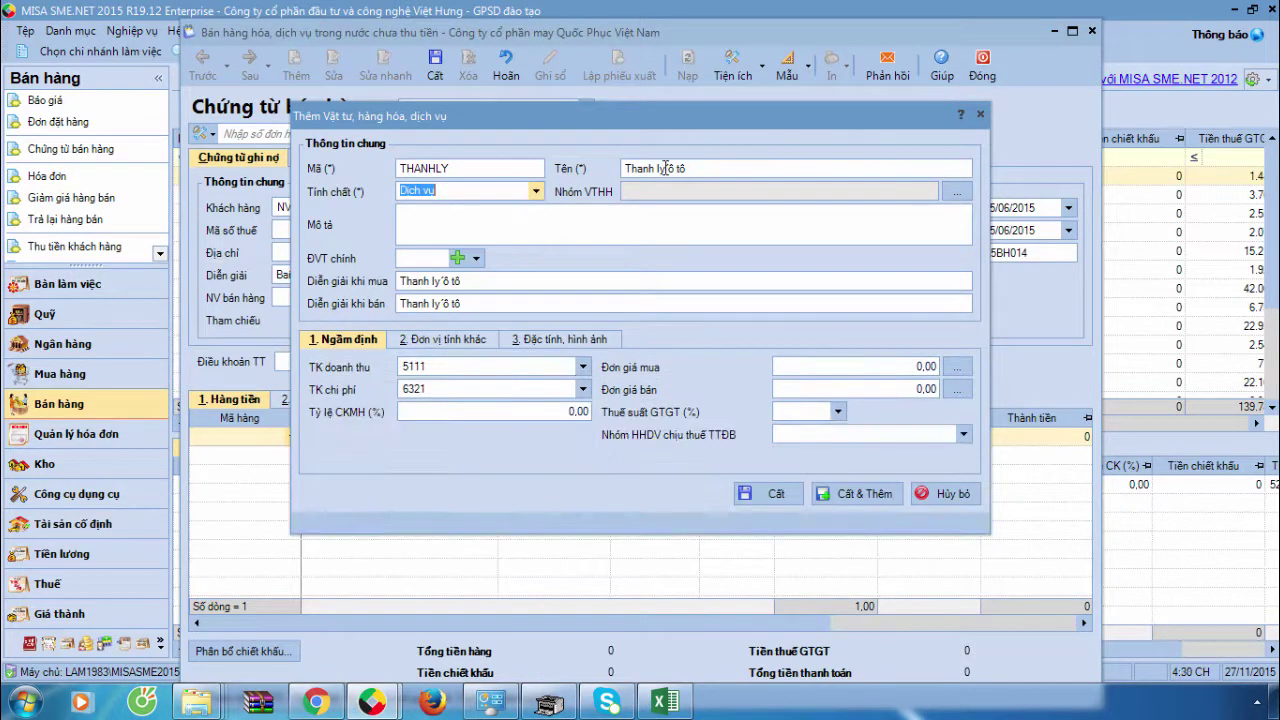
click(957, 191)
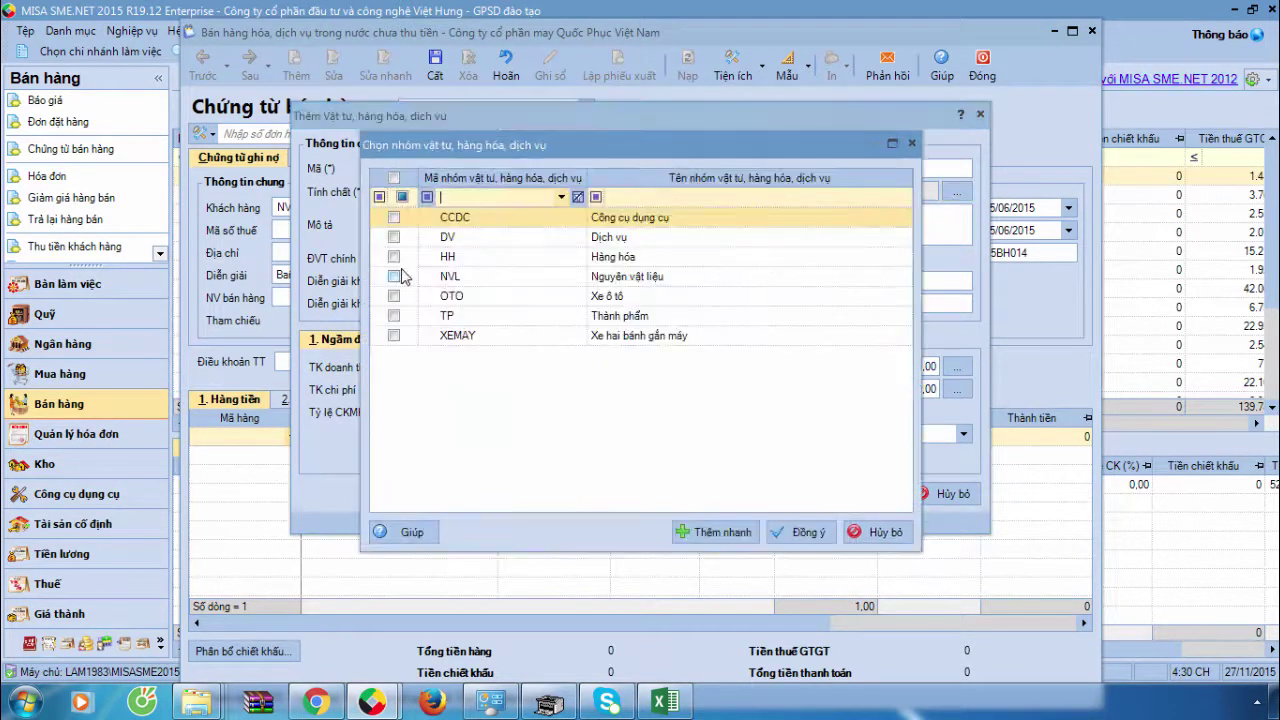
click(394, 237)
click(803, 532)
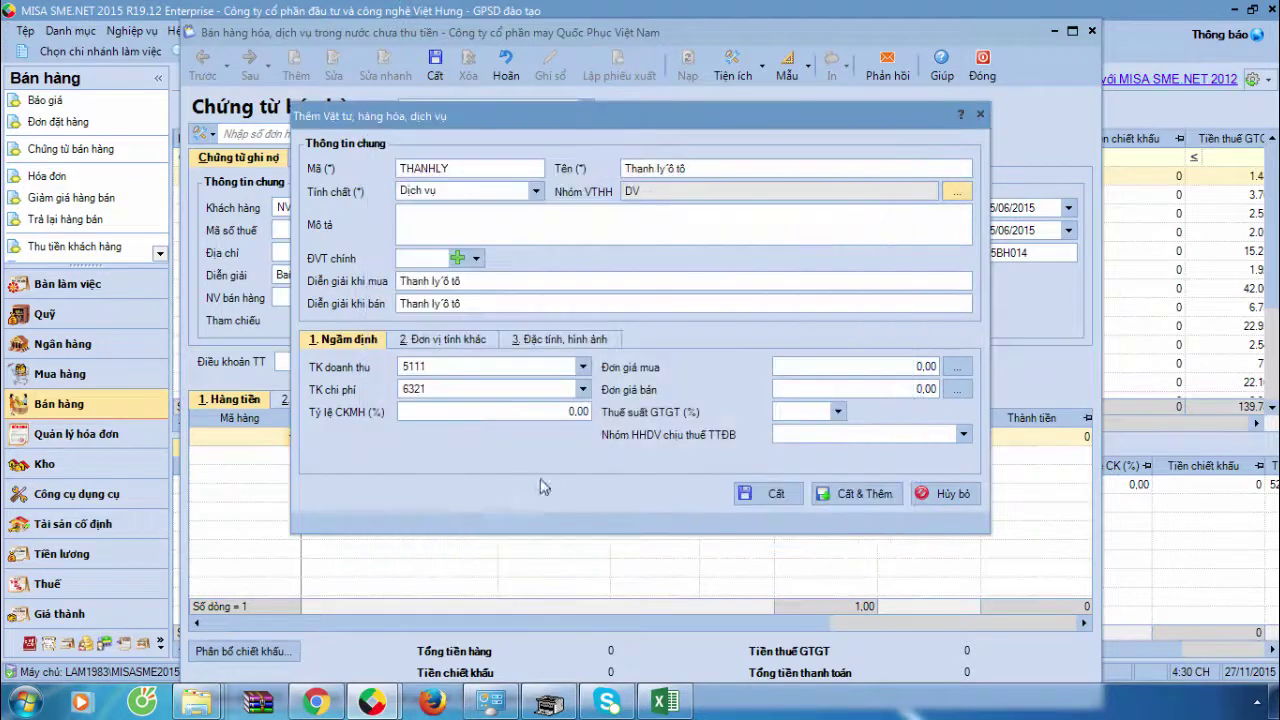
Step: Clear the item's default revenue account, set its expense account to 811 and save the item
click(456, 370)
key(BackSpace)
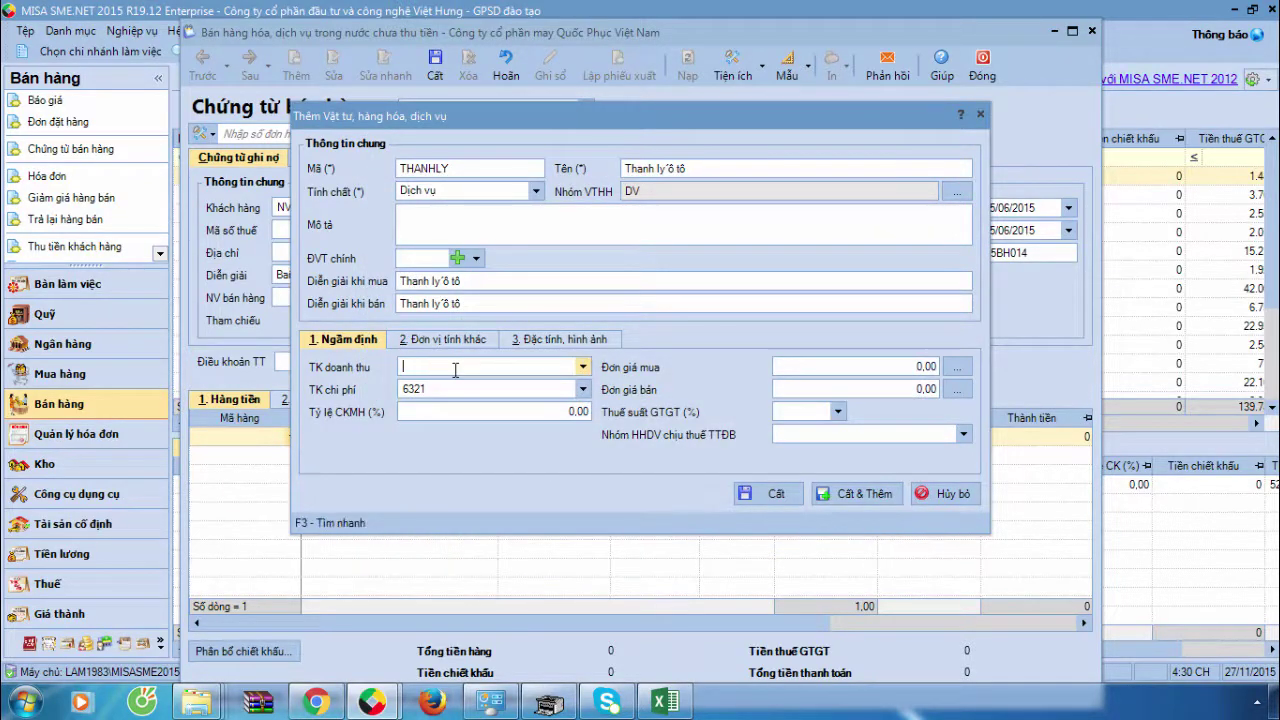
key(Tab)
key(BackSpace)
text(811)
click(766, 494)
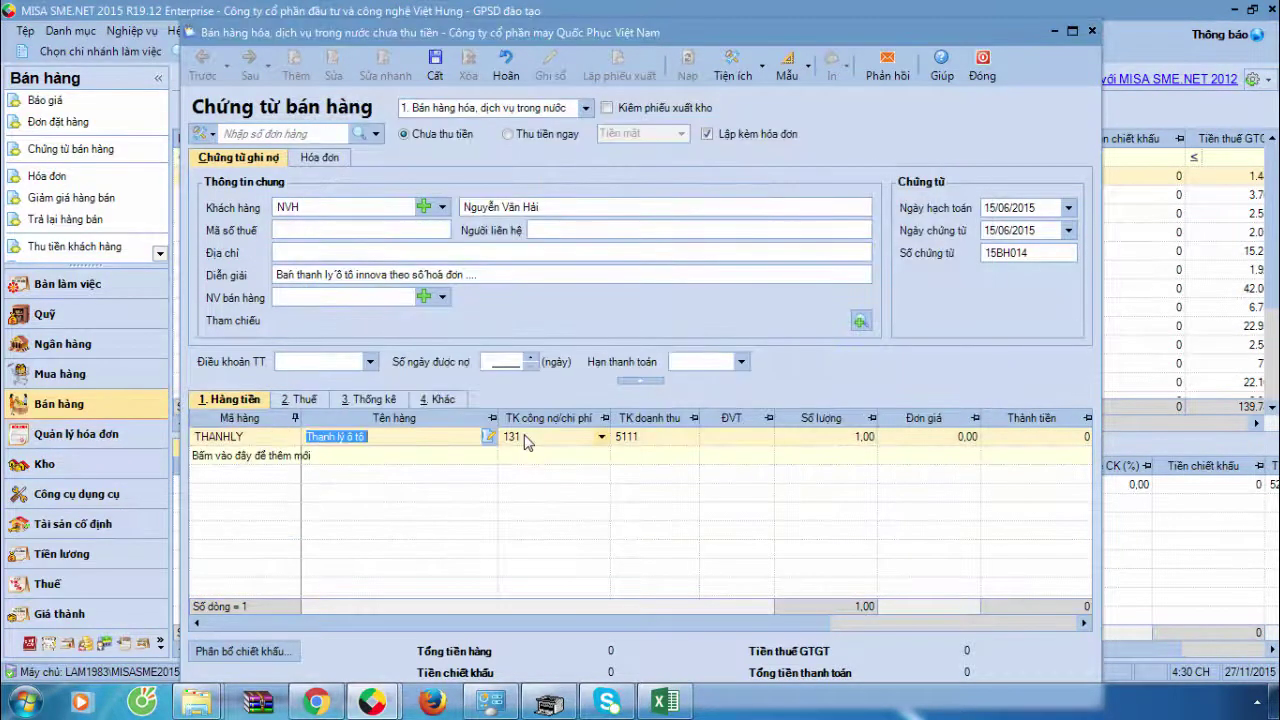
Step: Set the THANHLY line's revenue account to 711 and its unit price to 420.000.000
click(677, 440)
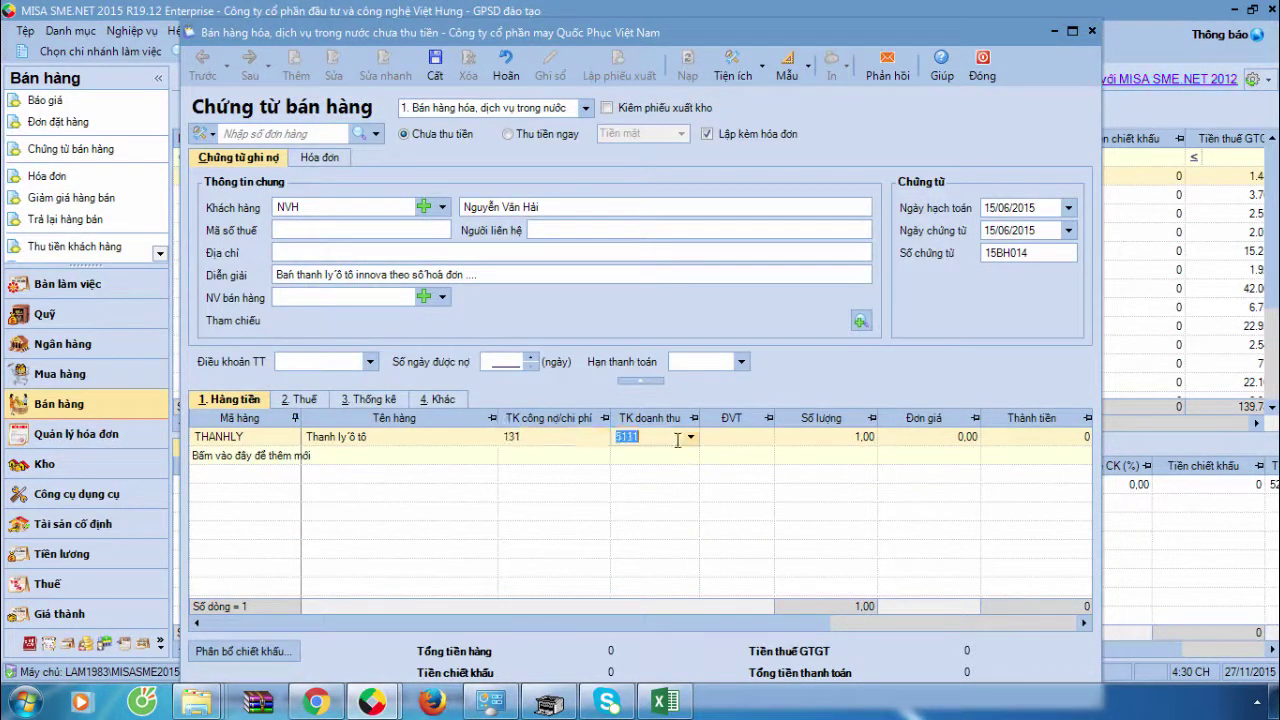
text(711)
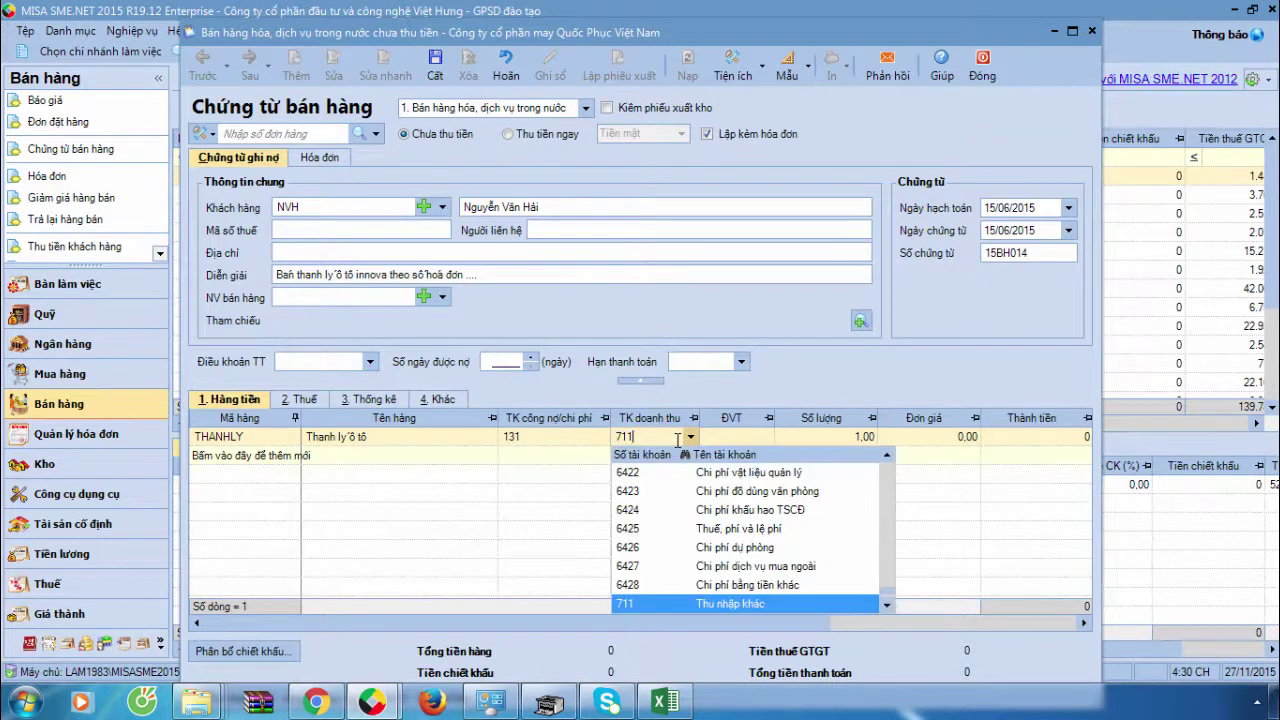
key(Tab)
key(Tab)
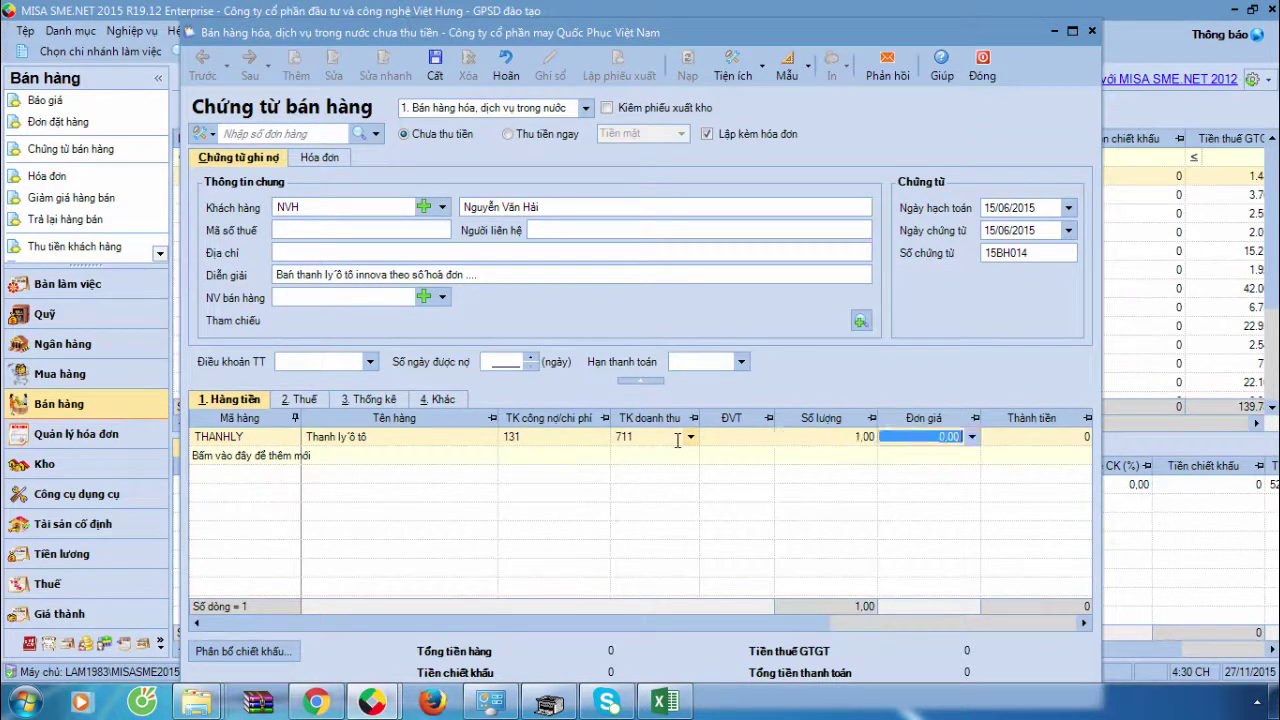
text(420.000.000)
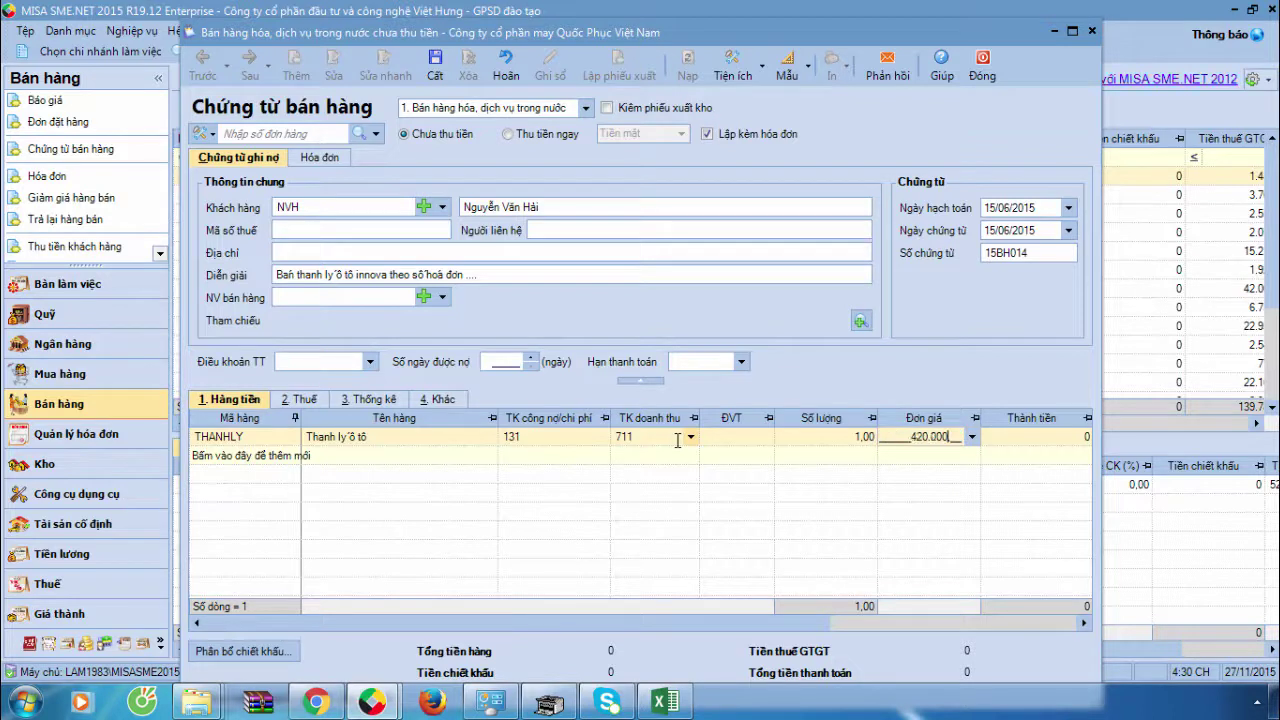
key(Tab)
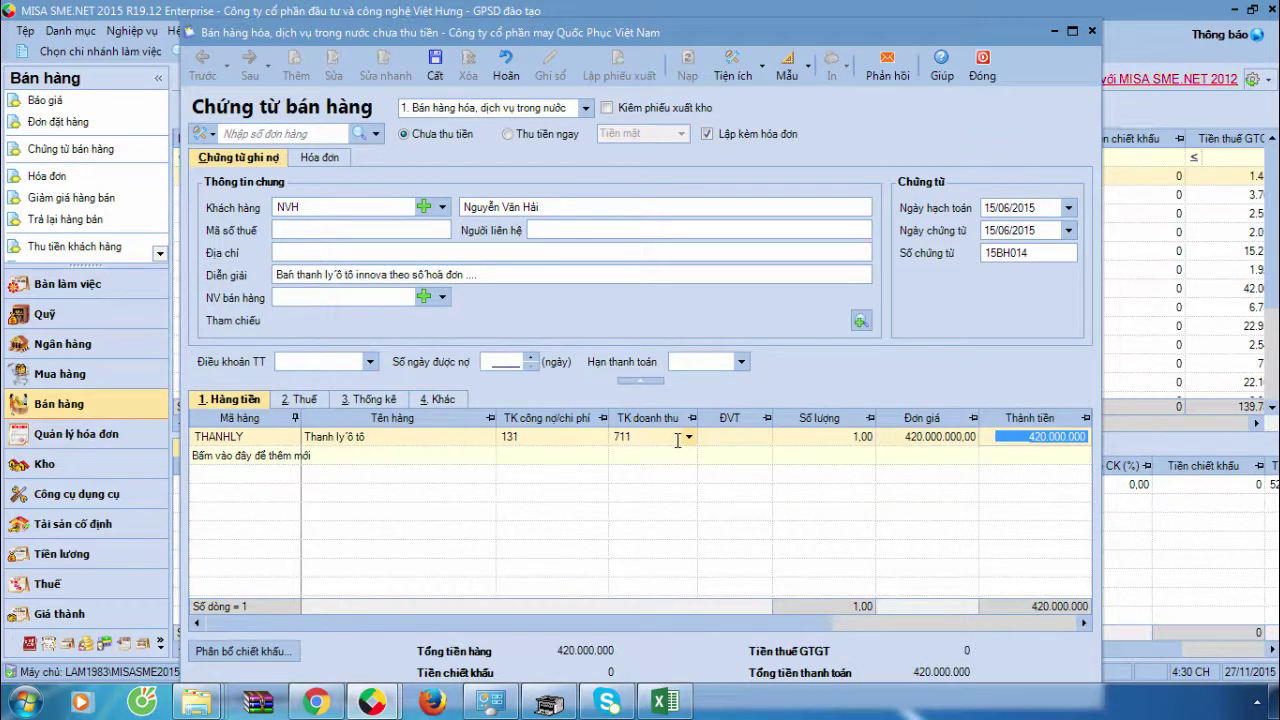
key(Tab)
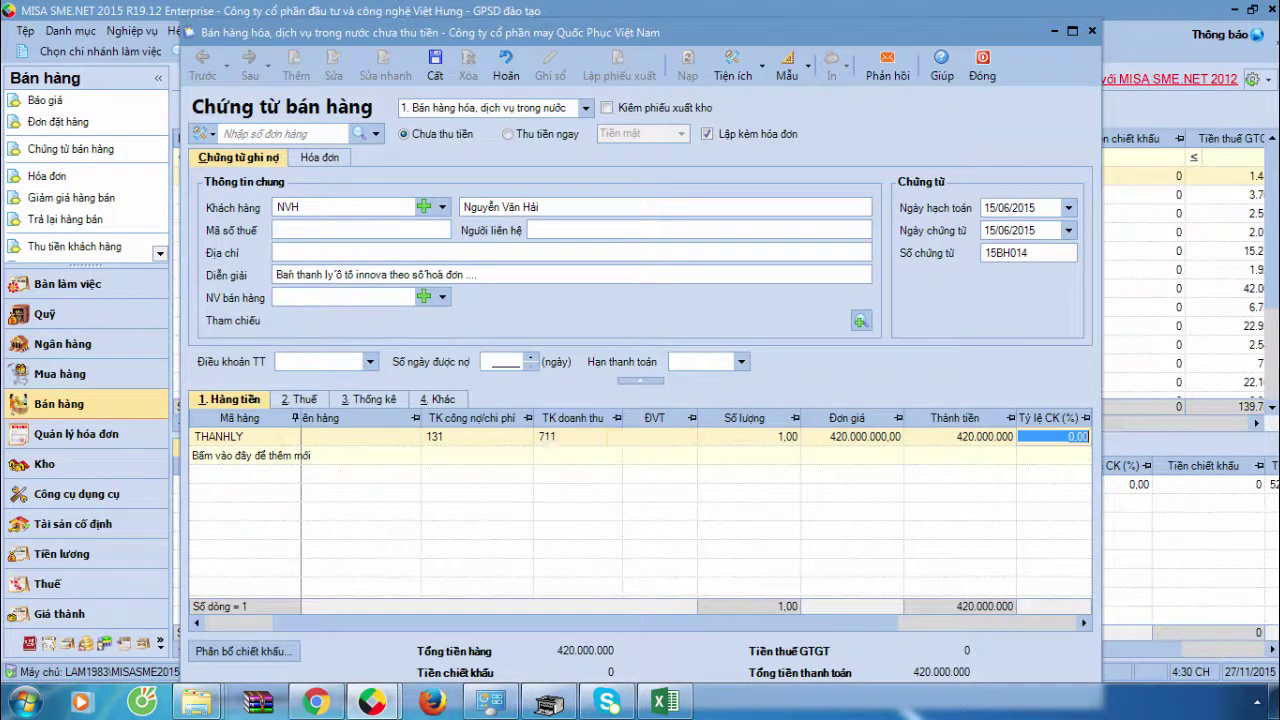
key(Tab)
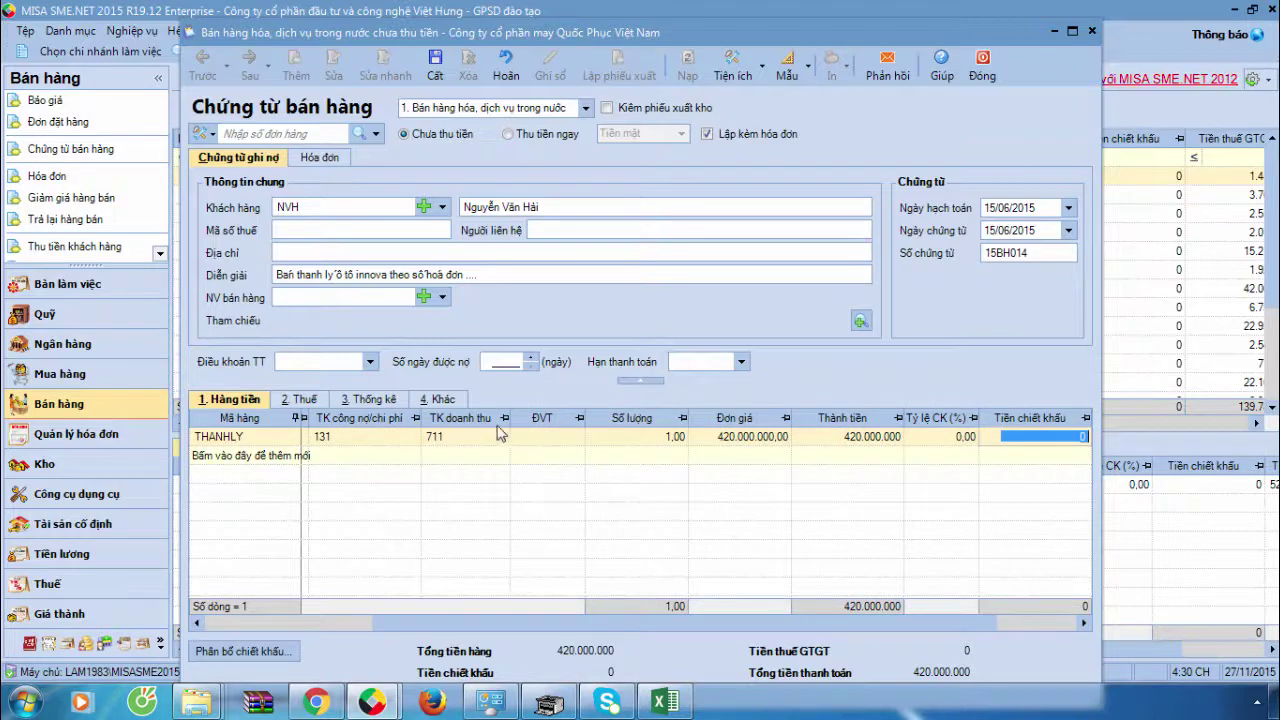
Step: Set the VAT rate of the THANHLY line to 10%, keeping the tax account 33311
click(298, 399)
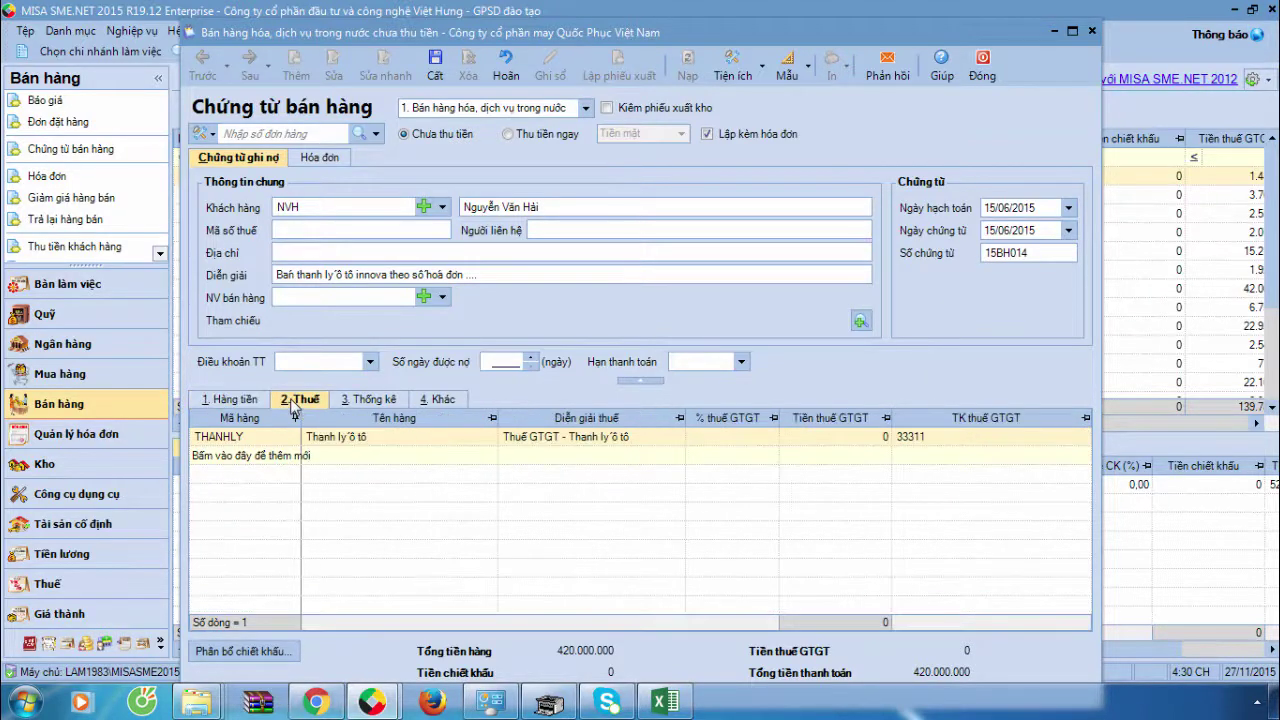
click(770, 443)
click(756, 489)
key(Tab)
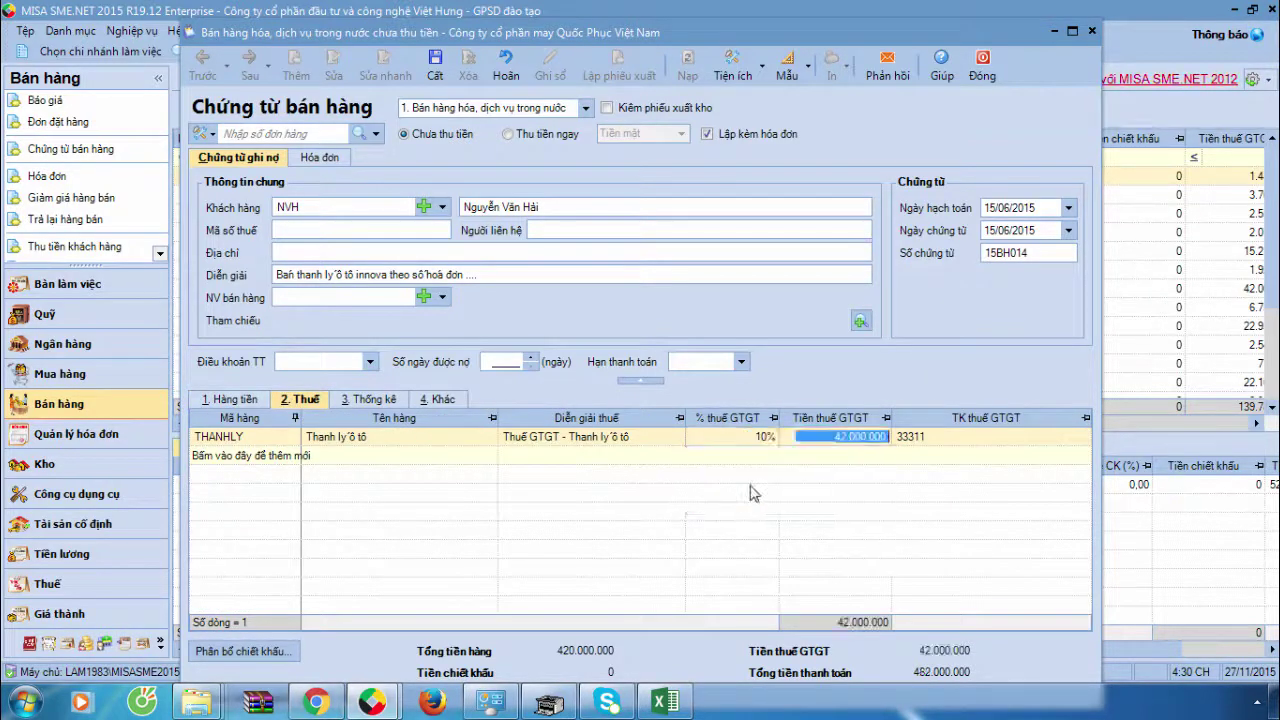
key(Tab)
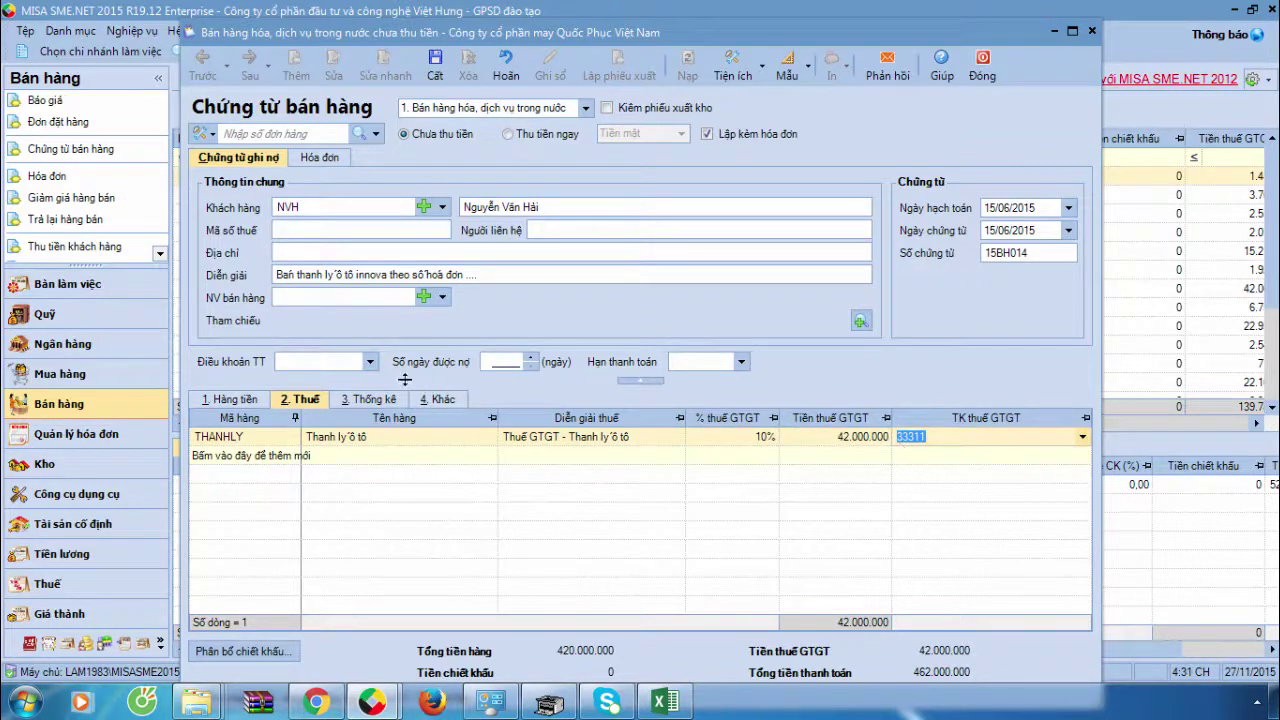
Step: Review the statistics and amount details of the car liquidation voucher and save it
click(378, 400)
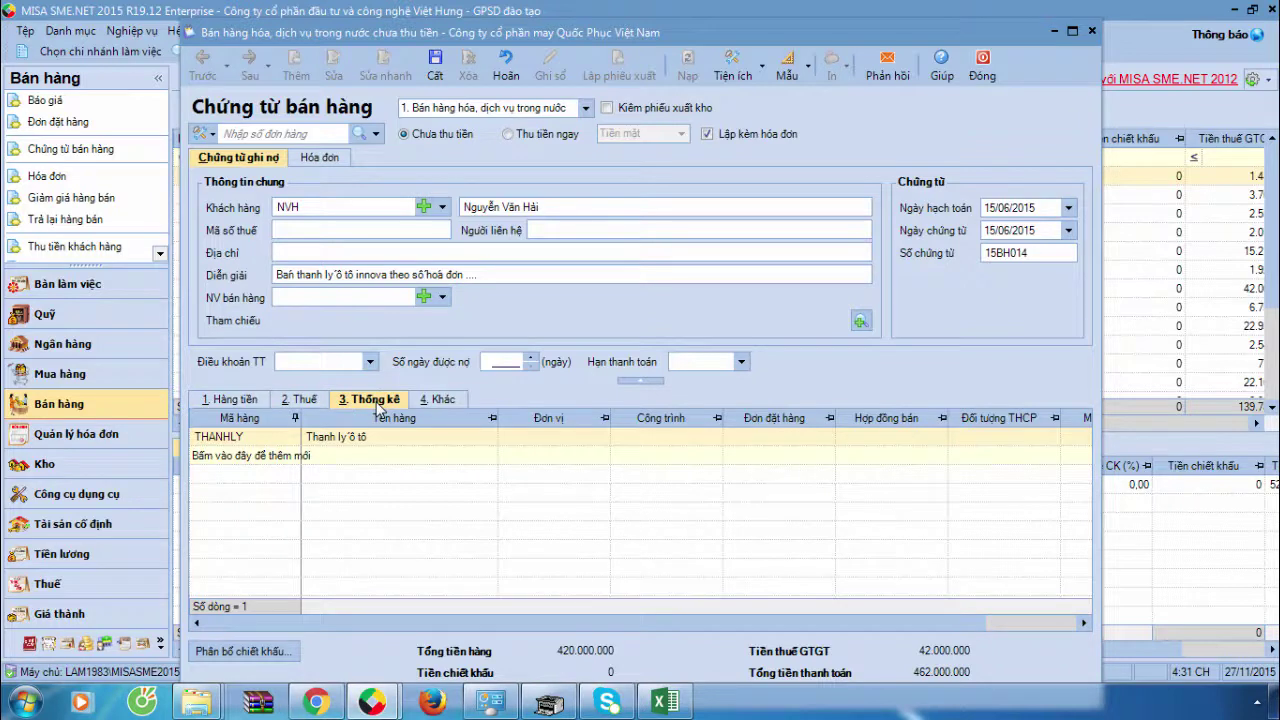
click(235, 401)
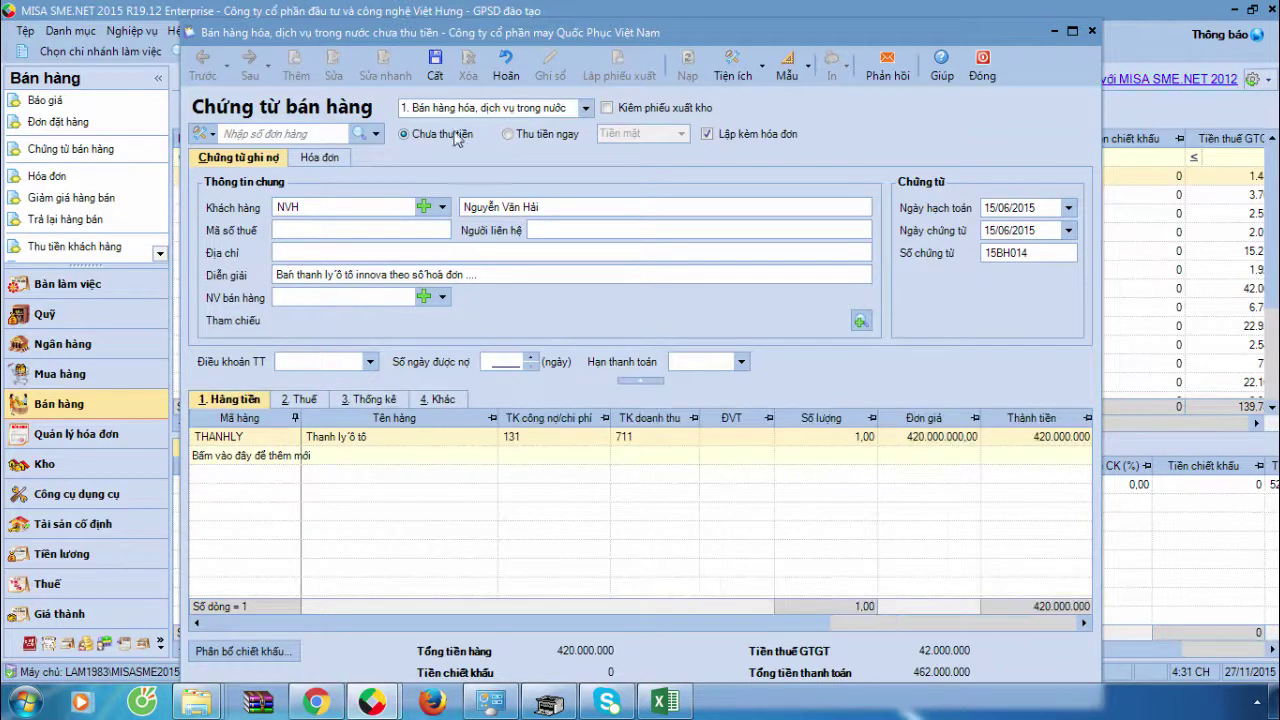
click(441, 76)
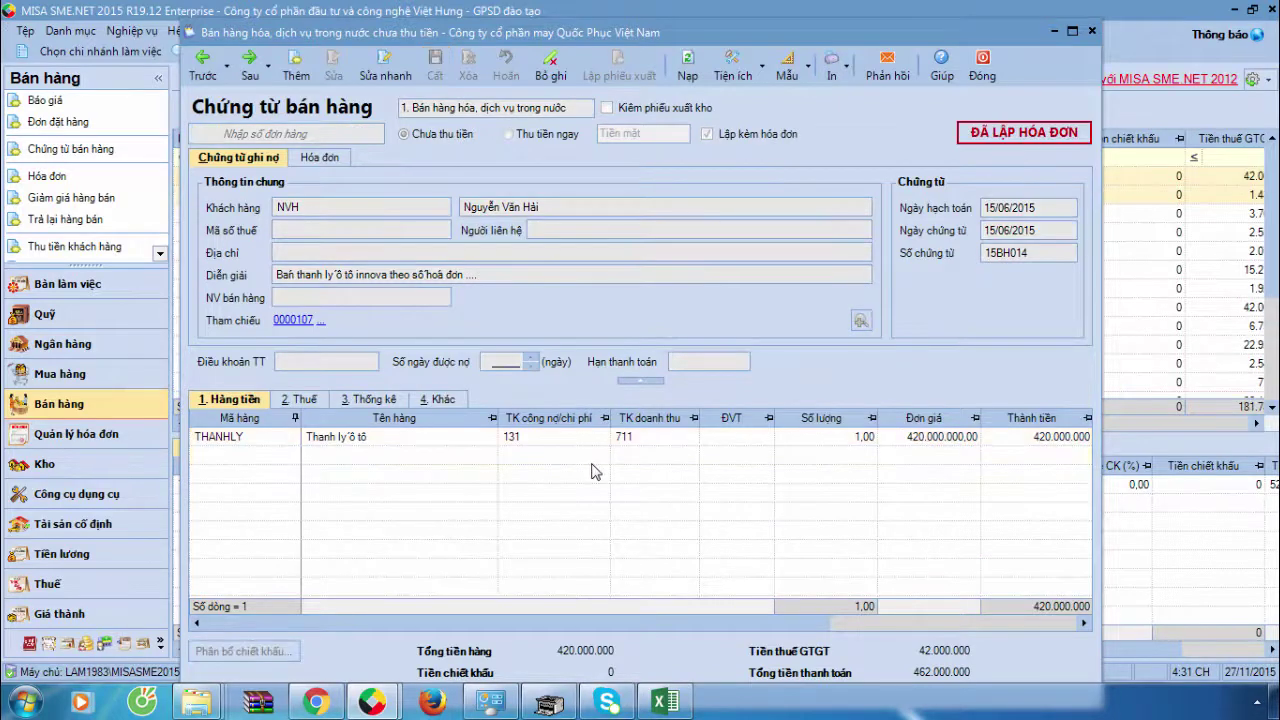
Step: Check the Innova sales invoice in Chrome, and close the saved sales voucher in MISA SME.NET
click(316, 703)
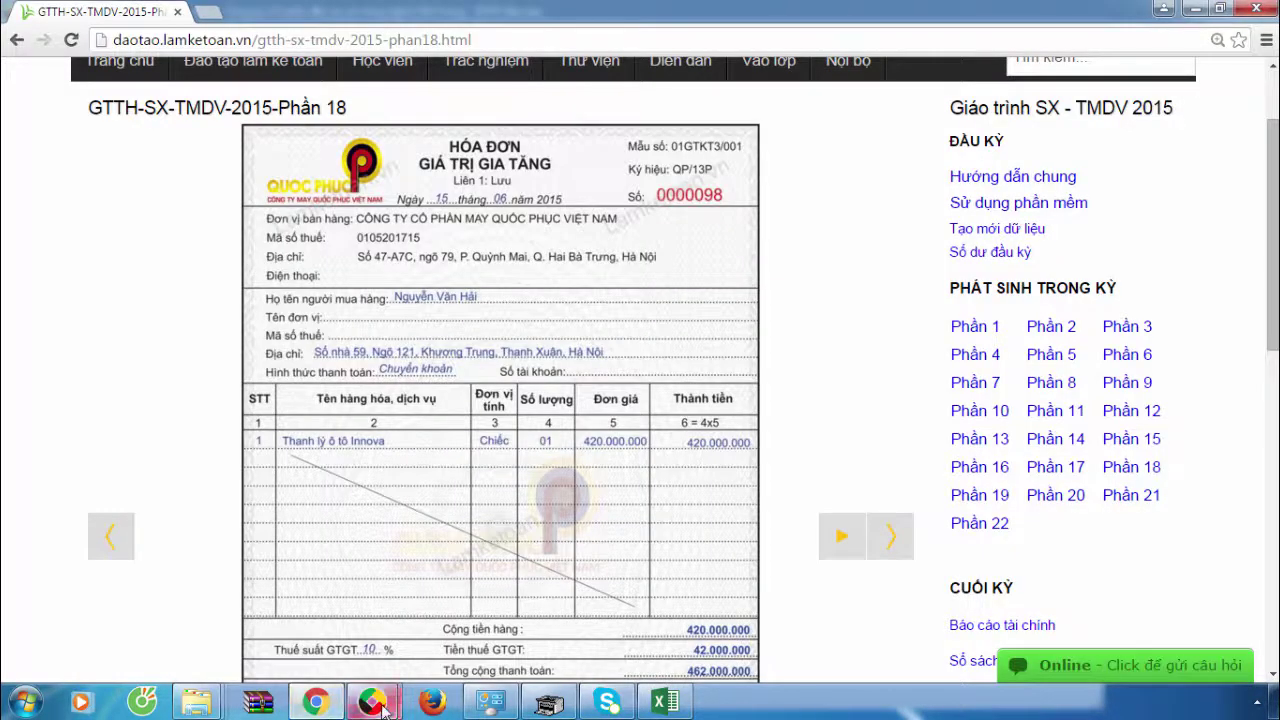
mouse_move(381, 706)
click(500, 537)
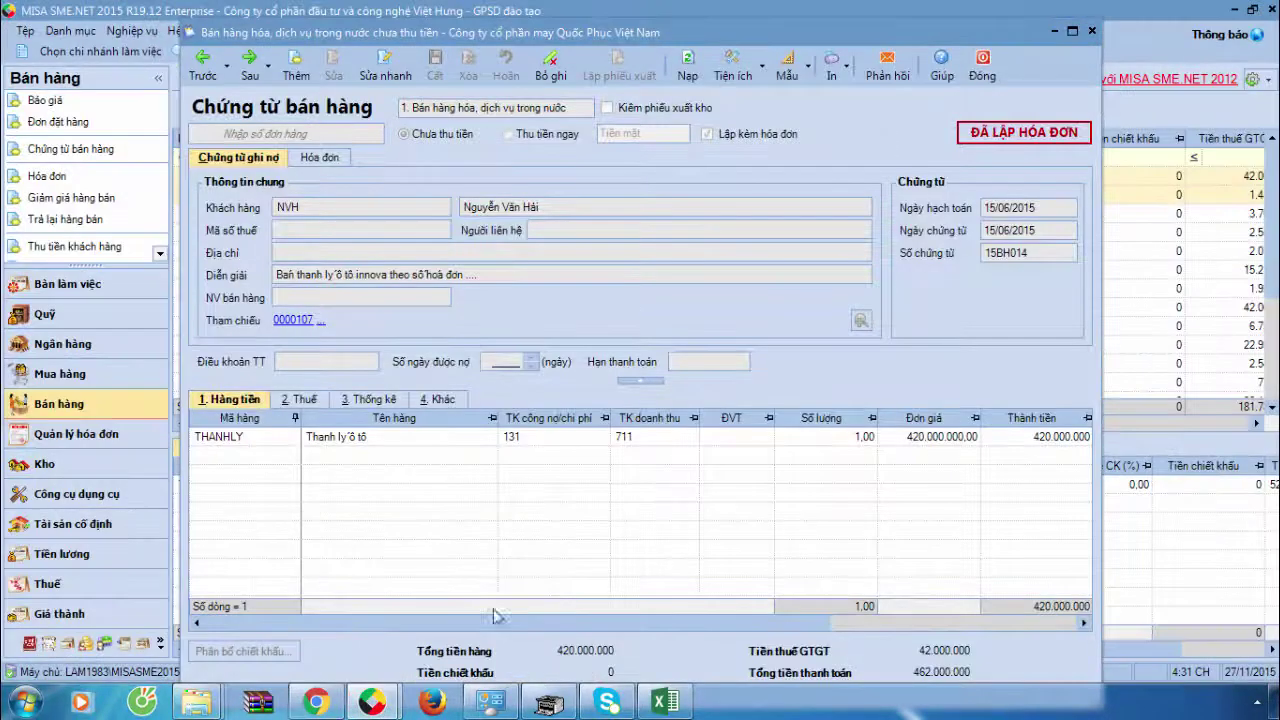
click(982, 62)
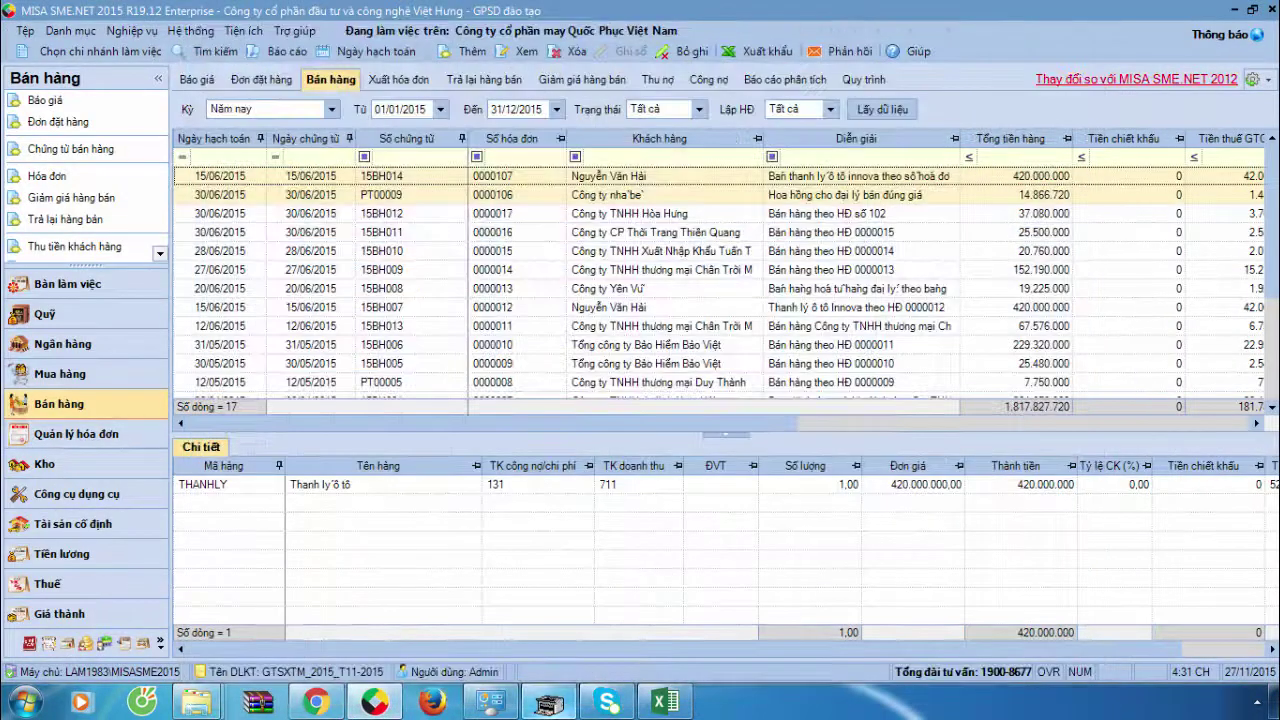
mouse_move(548, 703)
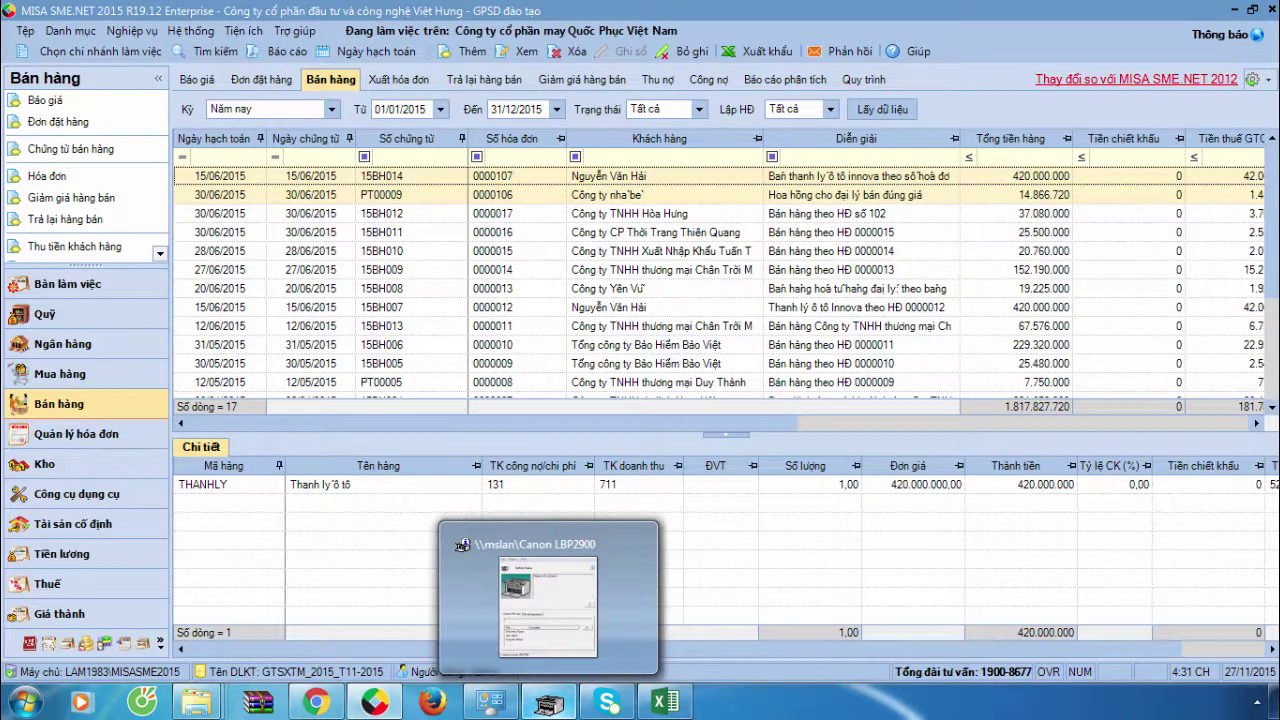